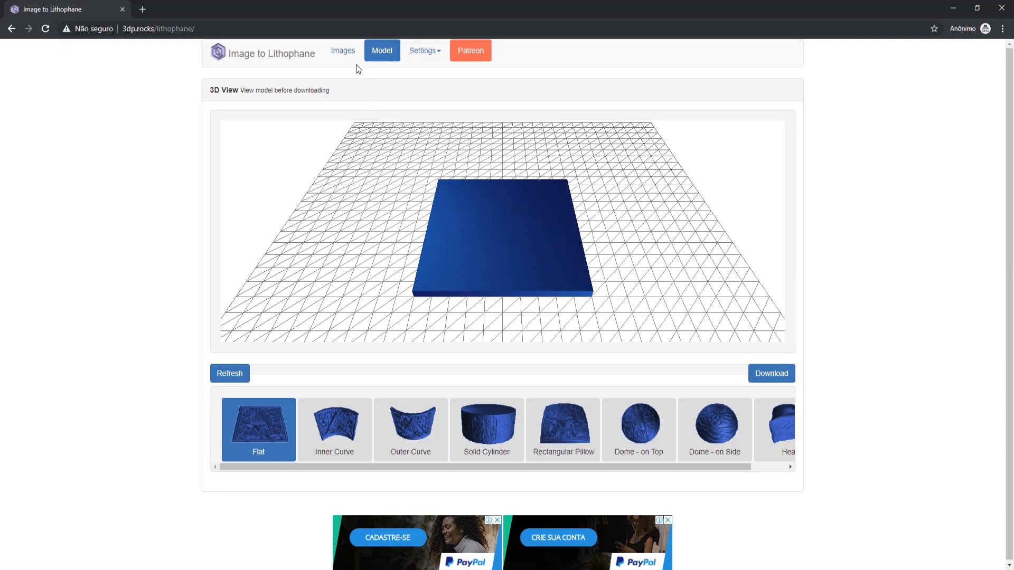
Load the portrait photo from the computer and inspect the flat lithophane generated from it
left_click(345, 56)
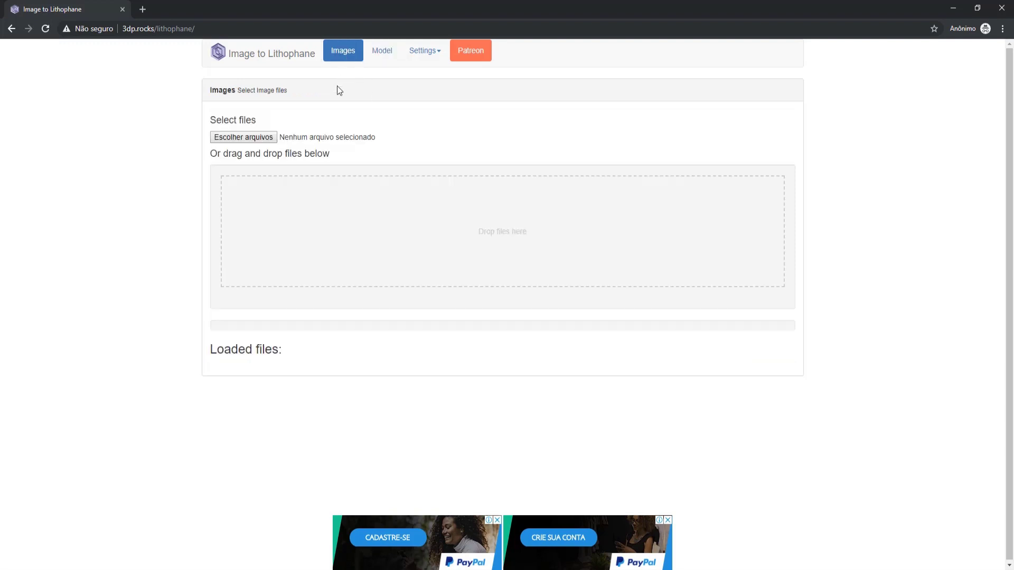
left_click(263, 138)
double_click(248, 84)
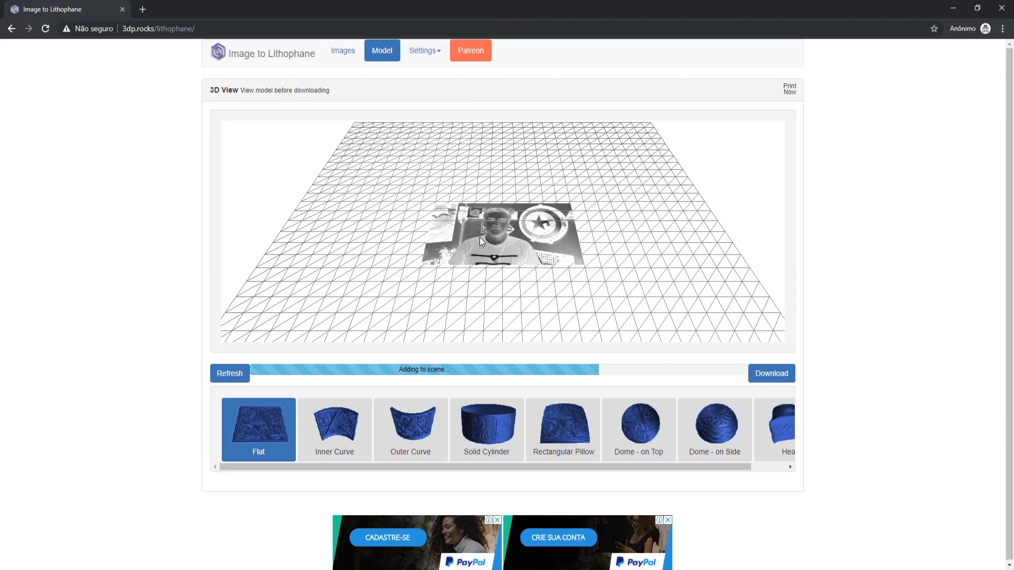
left_click_drag(514, 283, 517, 323)
scroll(517, 322, "up", 3)
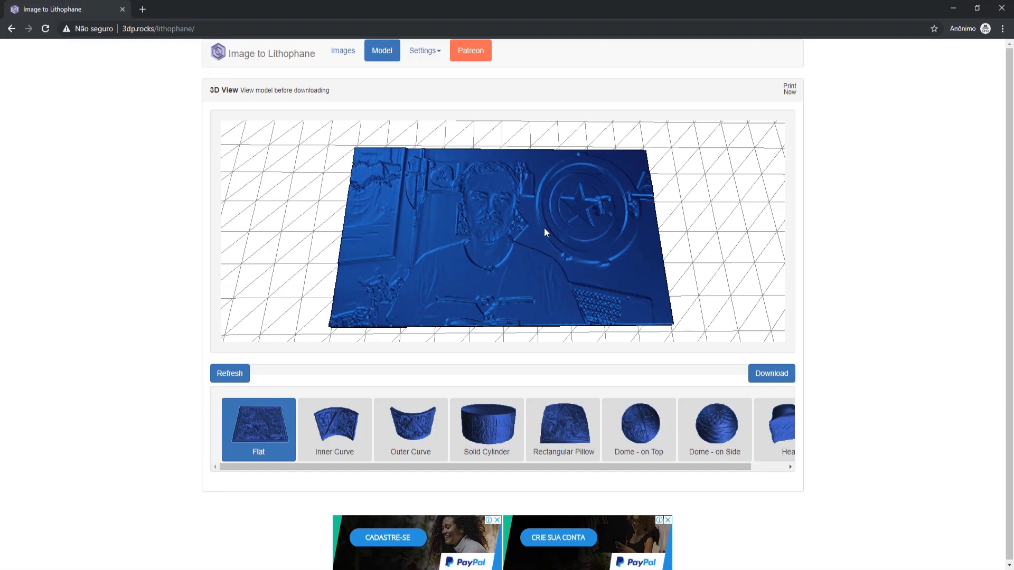
scroll(546, 228, "down", 3)
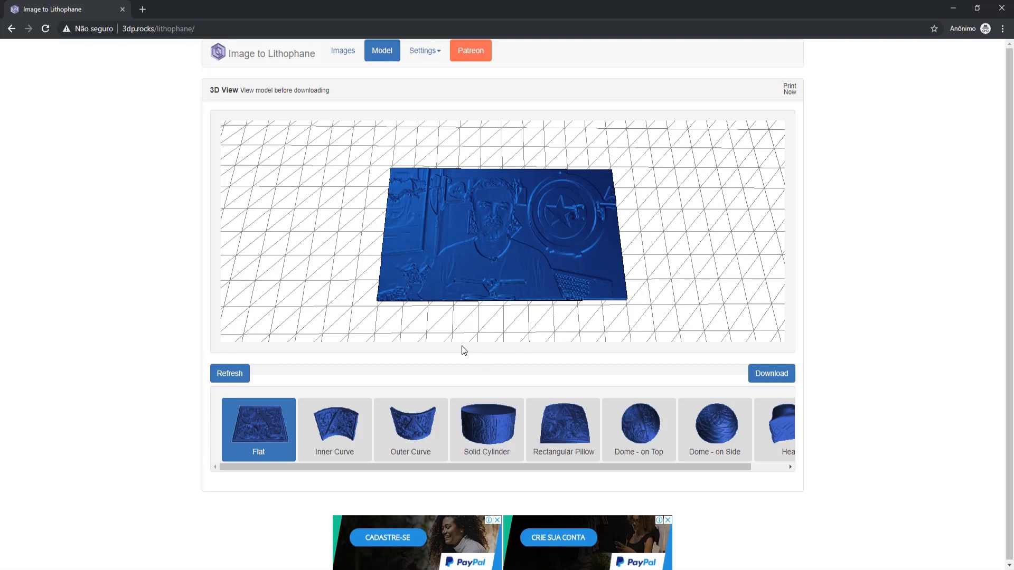
Regenerate the lithophane with the Inner Curve shape
left_click(346, 438)
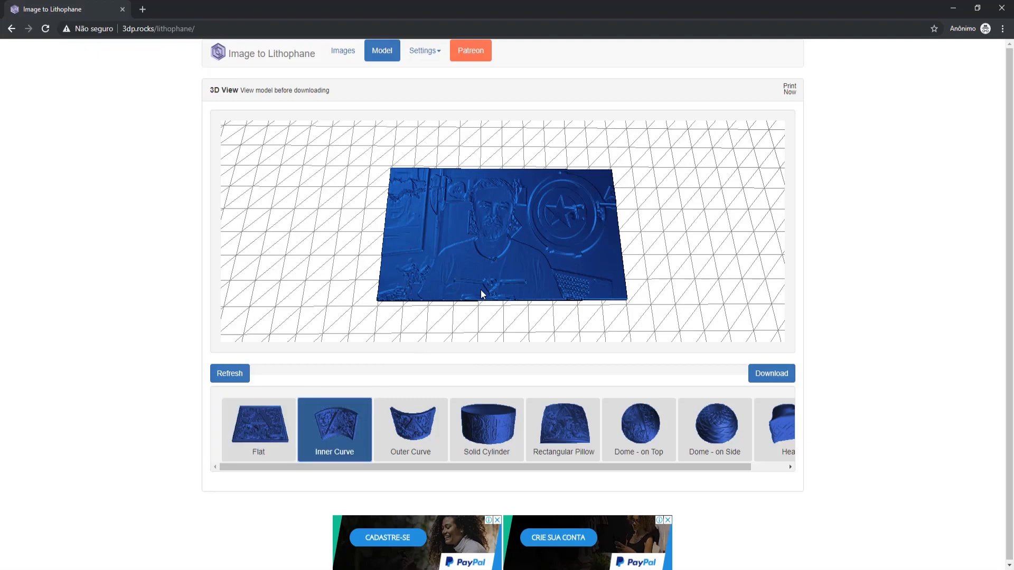
left_click_drag(556, 334, 516, 334)
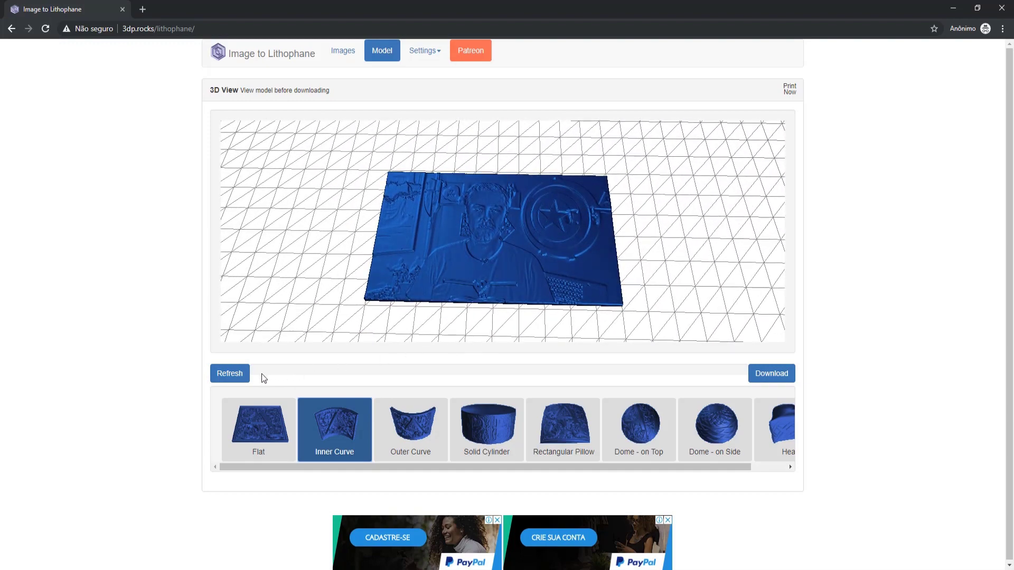
left_click(242, 376)
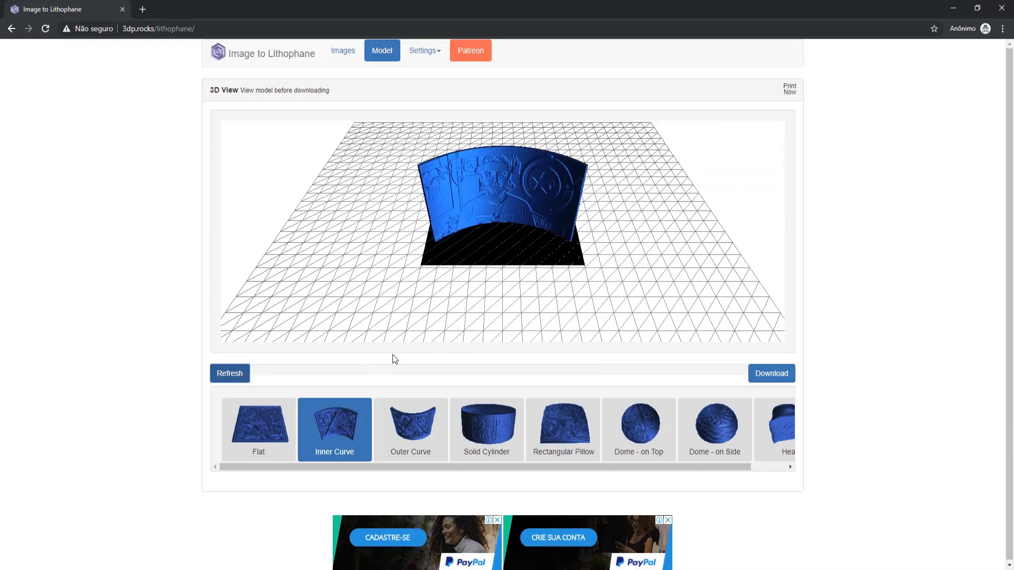
Regenerate the lithophane with the Outer Curve shape and view it from an angle
left_click(421, 427)
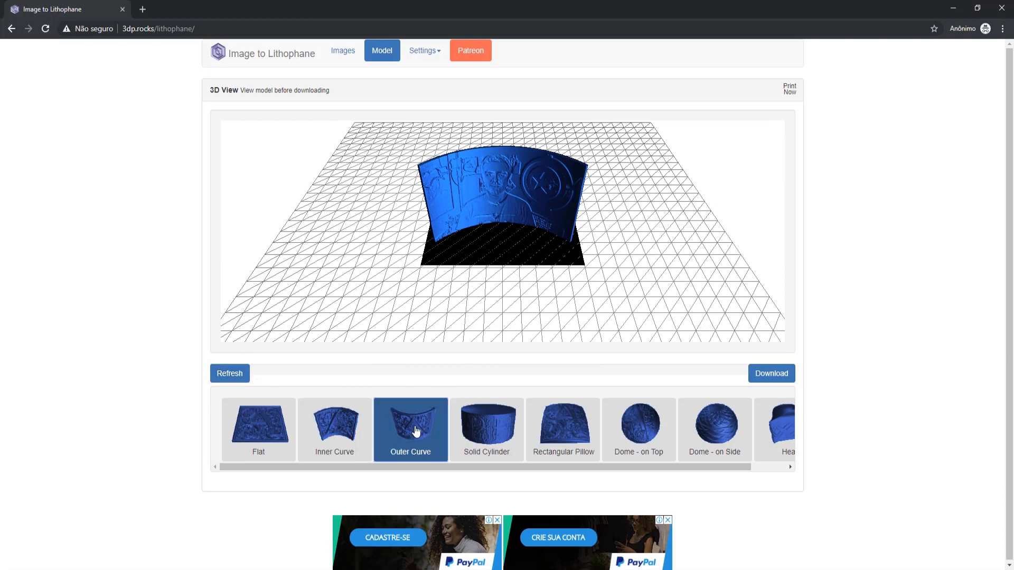
left_click(233, 375)
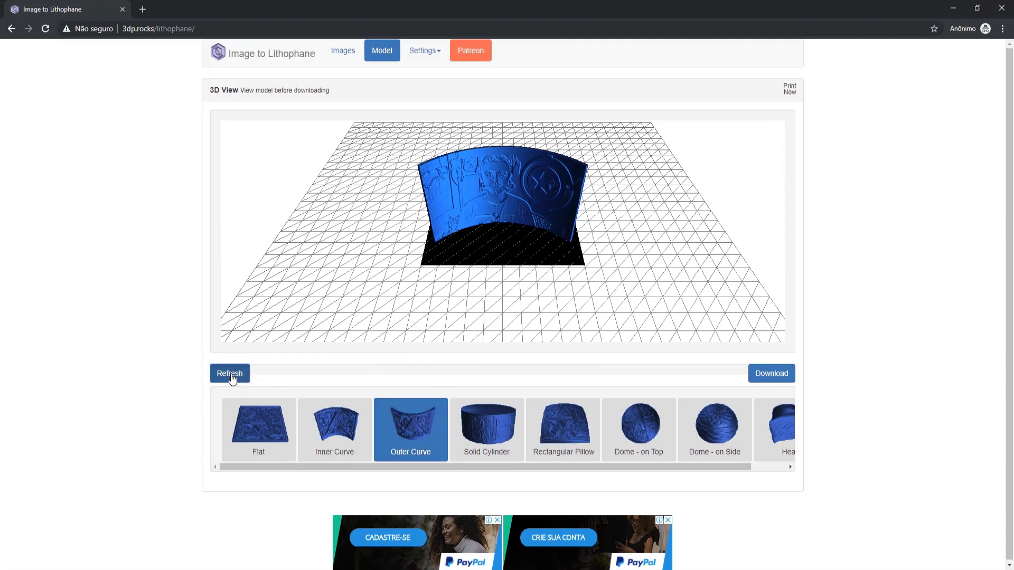
left_click_drag(593, 315, 552, 301)
Try the Solid Cylinder and Rectangular Pillow shapes for the lithophane
left_click(486, 441)
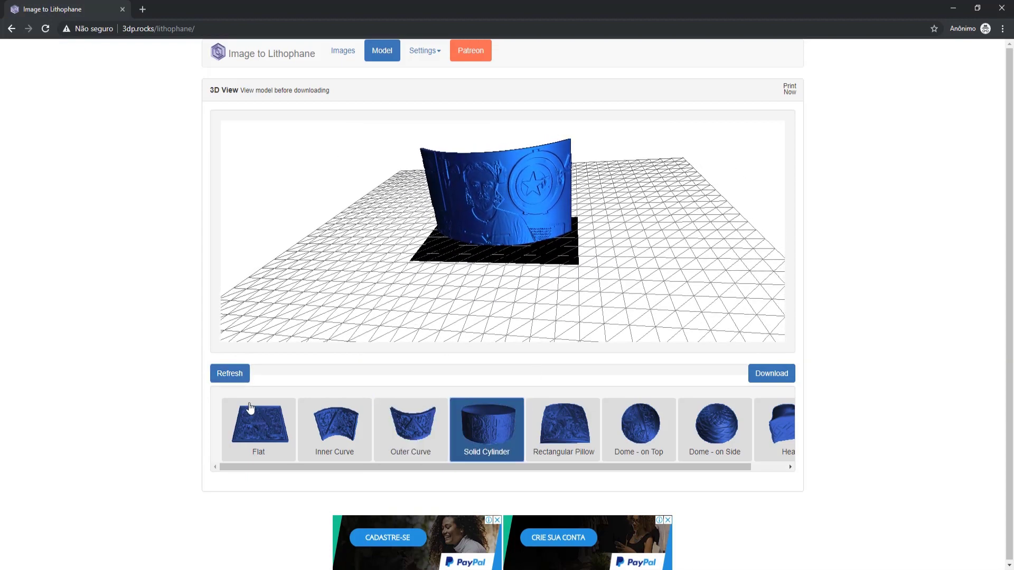
left_click(571, 422)
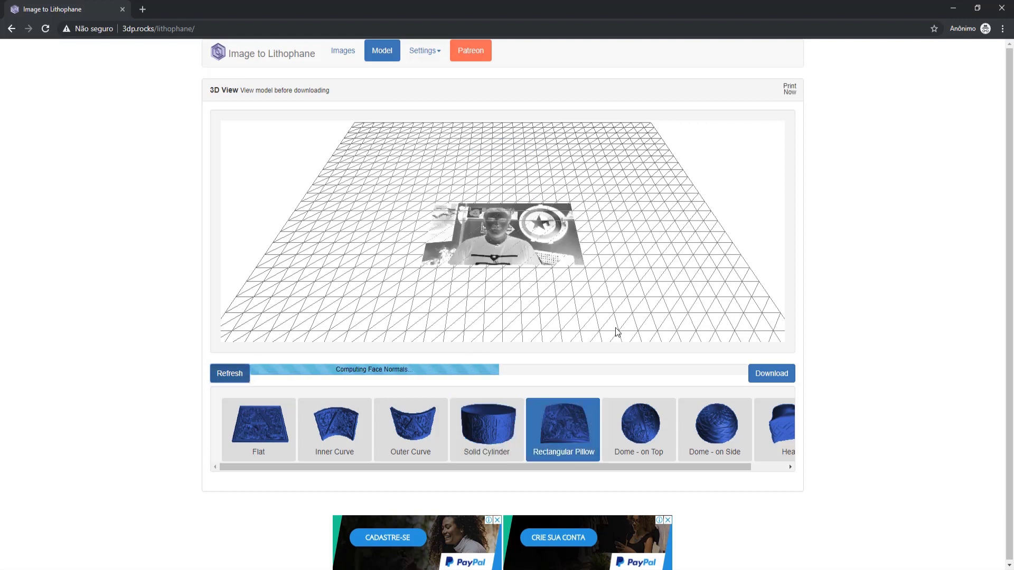
Preview the lithophane in the Dome - on Top shape and in the heart shape
left_click(644, 419)
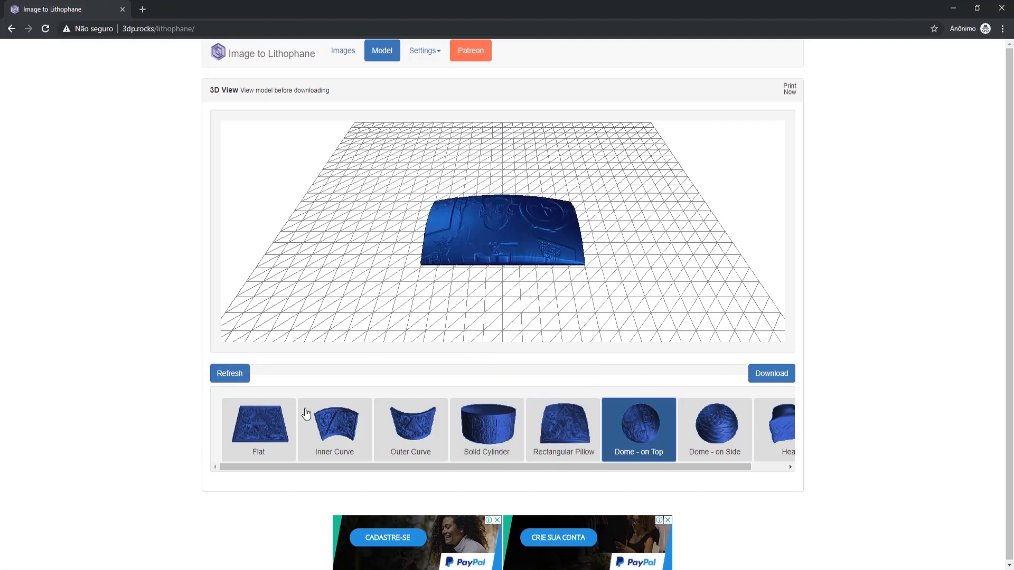
left_click(239, 379)
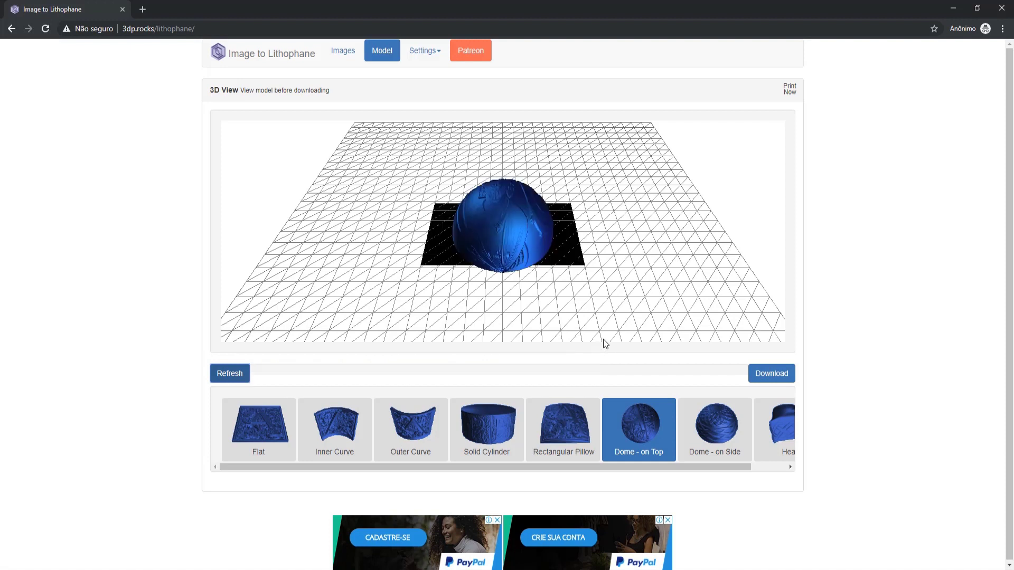
left_click(774, 429)
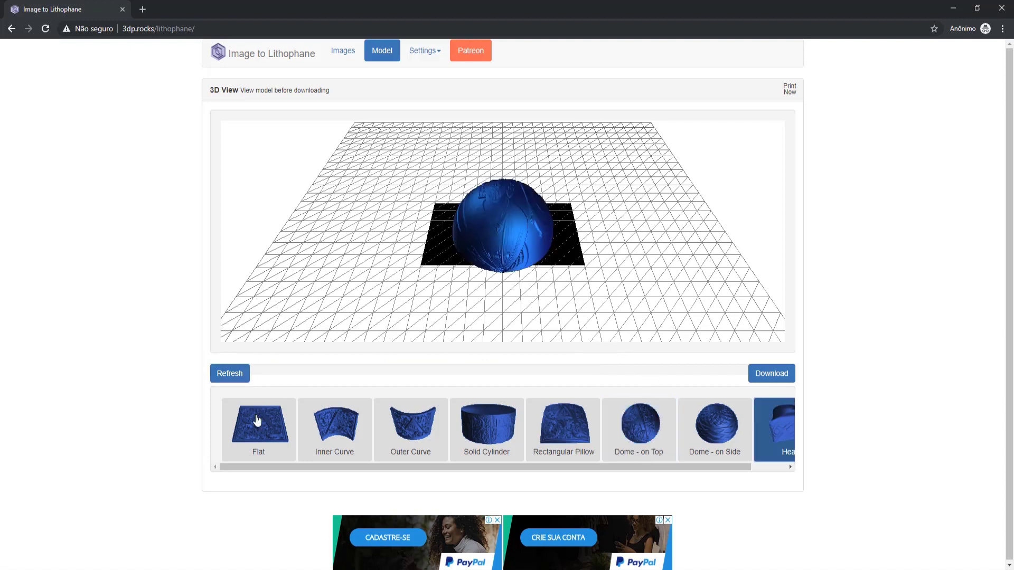
left_click(239, 378)
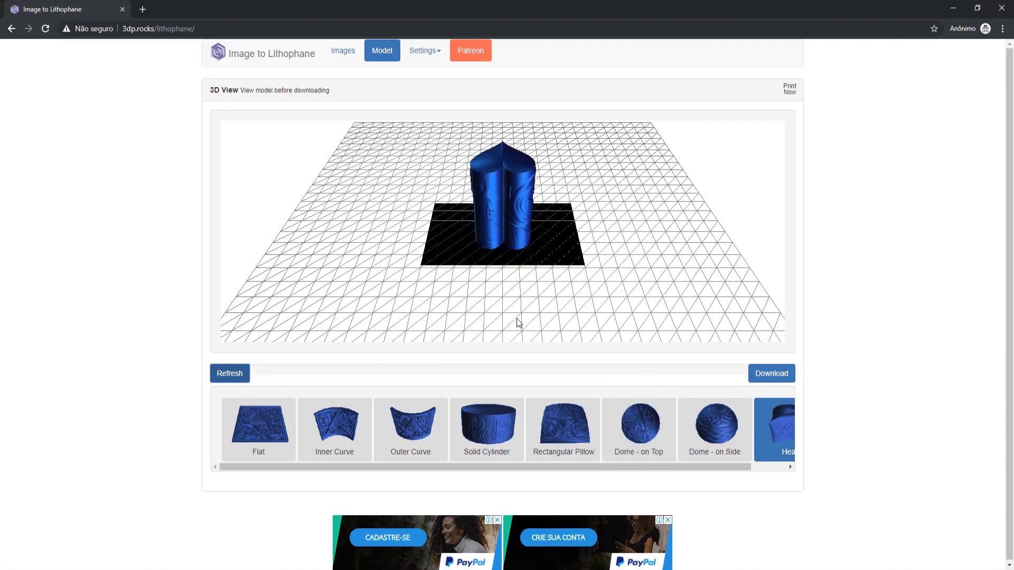
Regenerate the lithophane with the Flat shape and view its relief from above
left_click(260, 439)
left_click(244, 378)
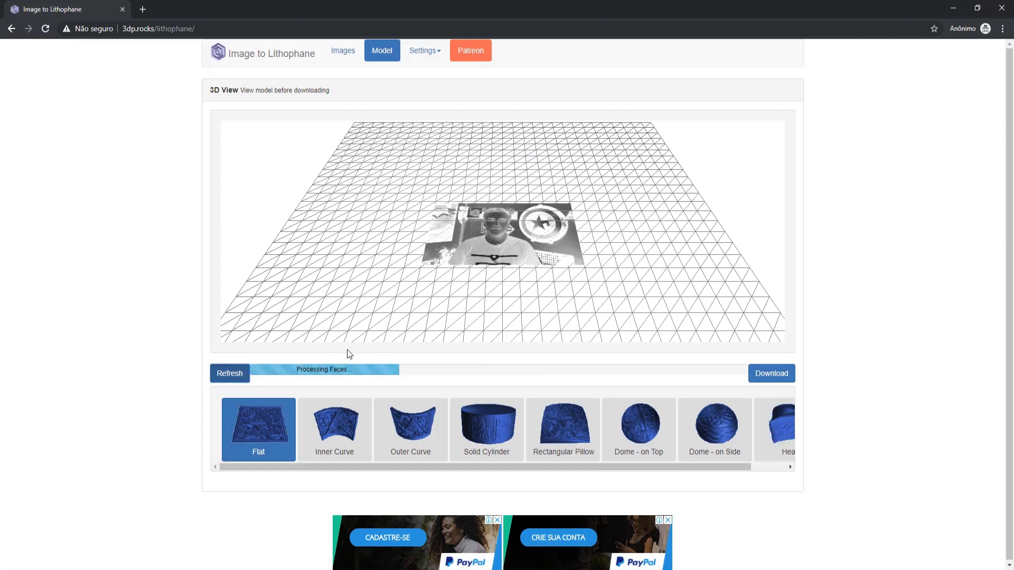
left_click_drag(486, 292, 524, 295)
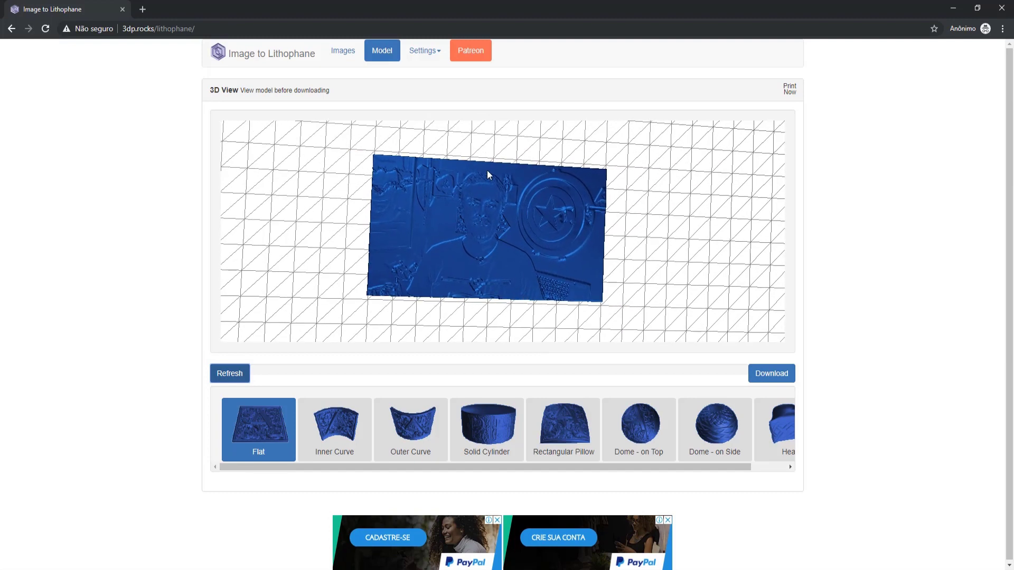
Set the model's maximum size to 200 mm and regenerate the flat lithophane
left_click(430, 54)
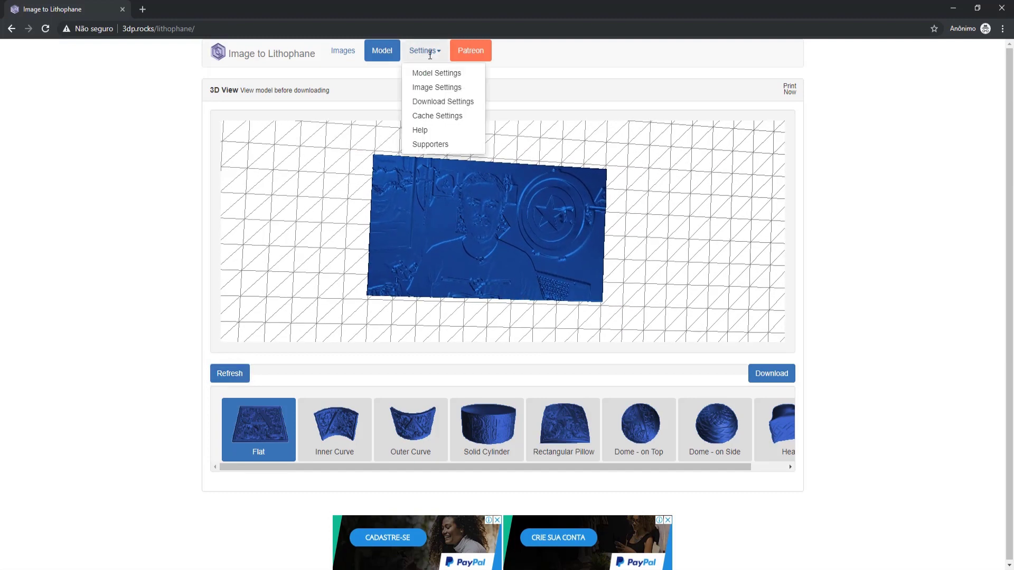
left_click(432, 74)
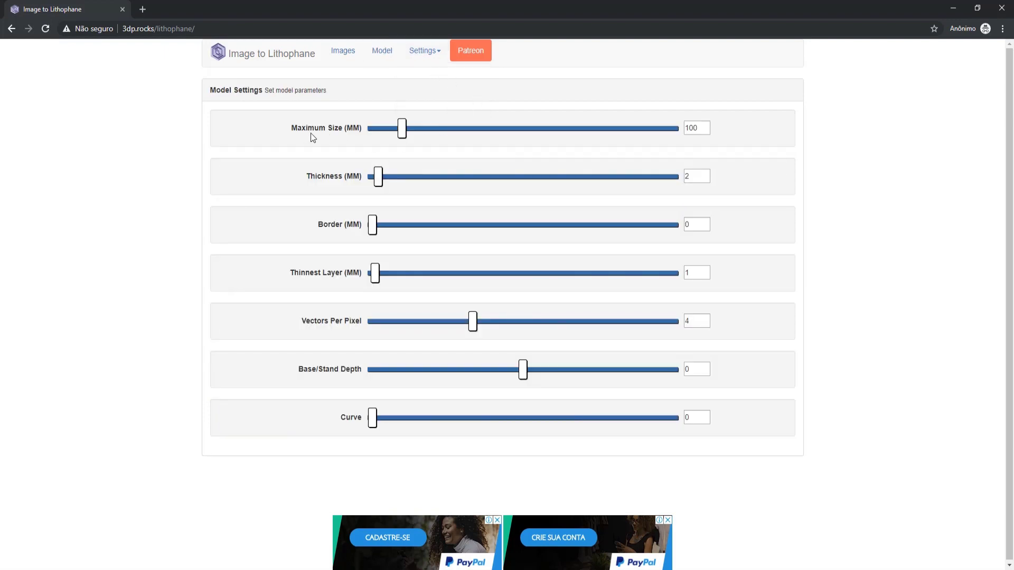
left_click_drag(704, 129, 363, 135)
left_click(701, 130)
left_click(712, 131)
left_click(704, 129)
type("200")
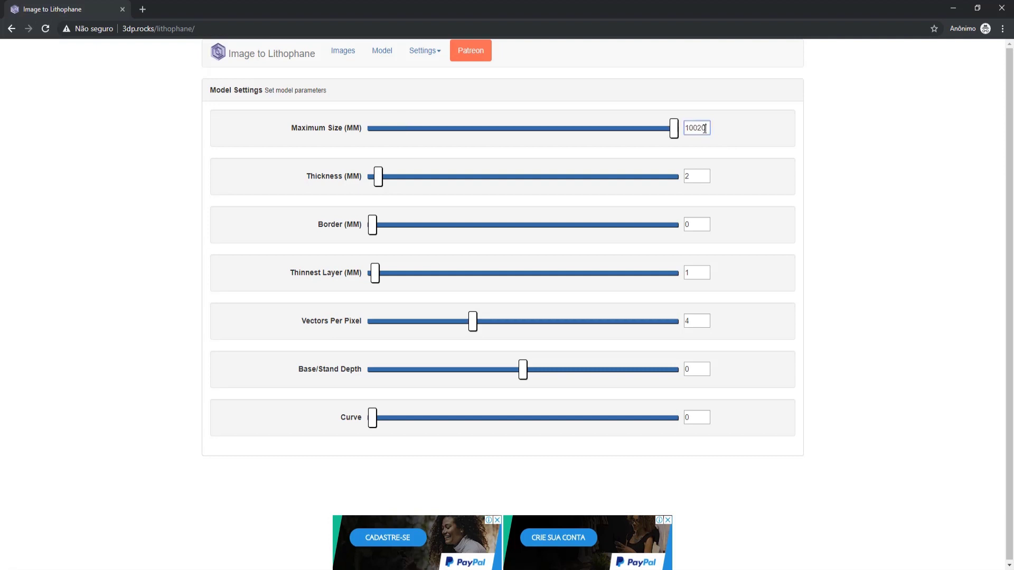
double_click(704, 129)
type("200")
left_click(382, 51)
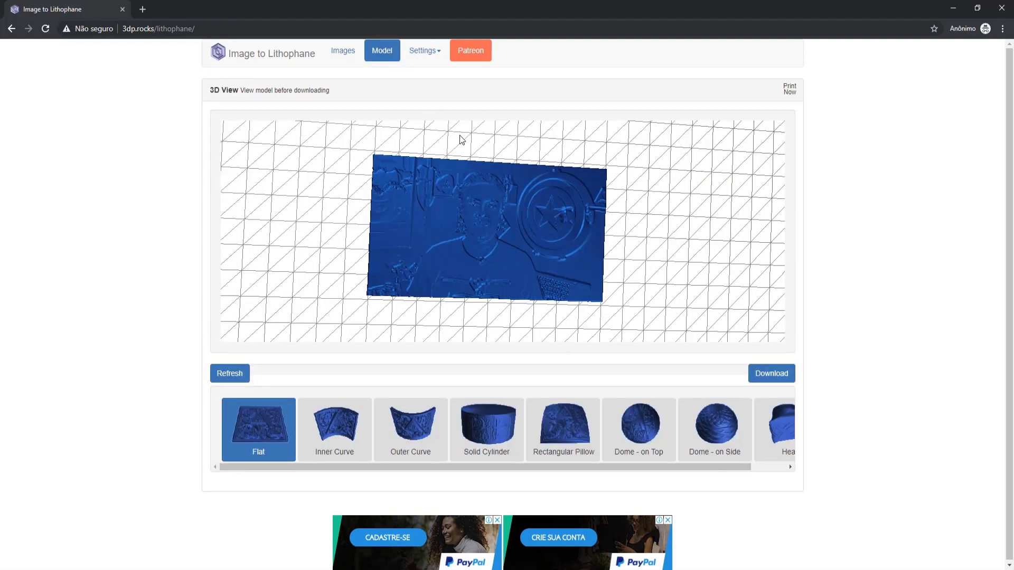
left_click(242, 379)
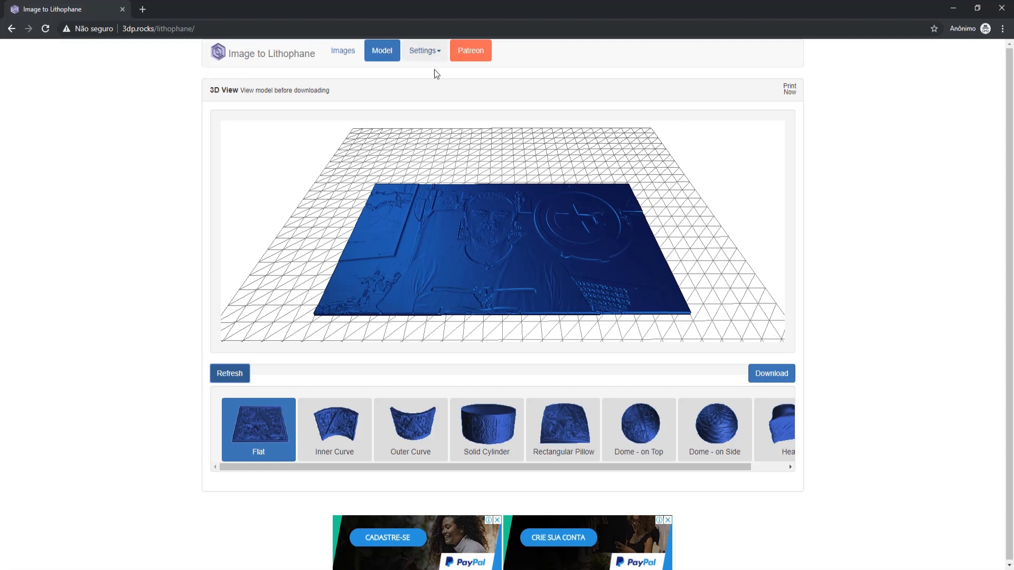
Set the model's maximum size to 100 mm, keeping the thickness at 2 mm
left_click(428, 51)
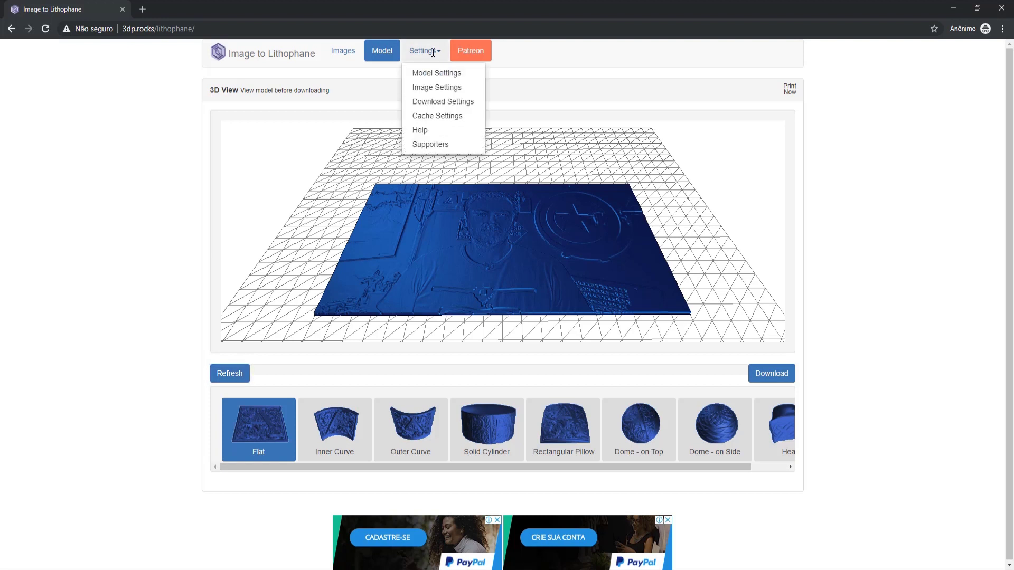
left_click(470, 74)
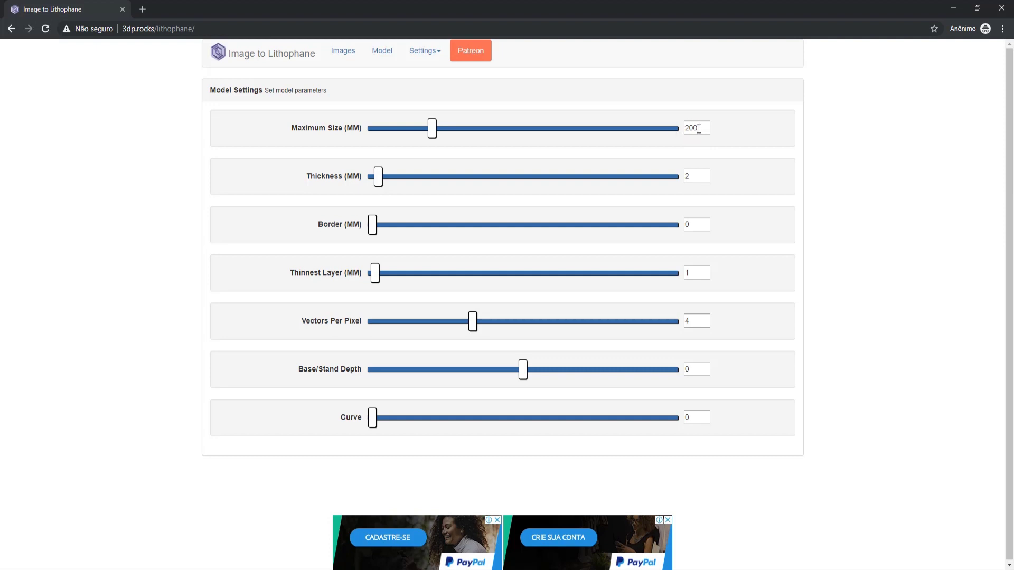
key("Page_Down")
key("ctrl+a")
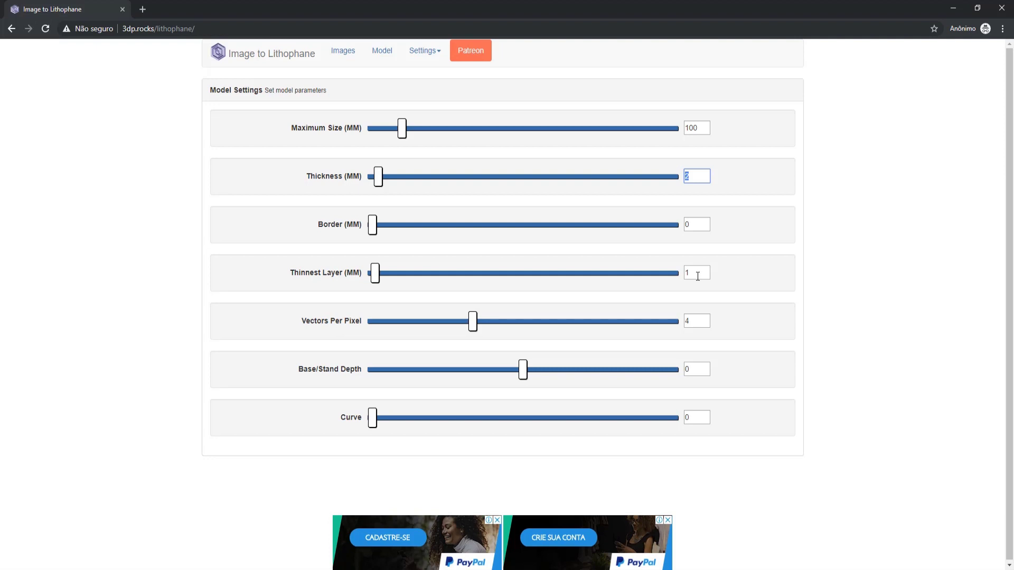
key("Tab")
Switch the image setting to Negative Image and back to Positive Image
left_click(437, 73)
left_click(427, 52)
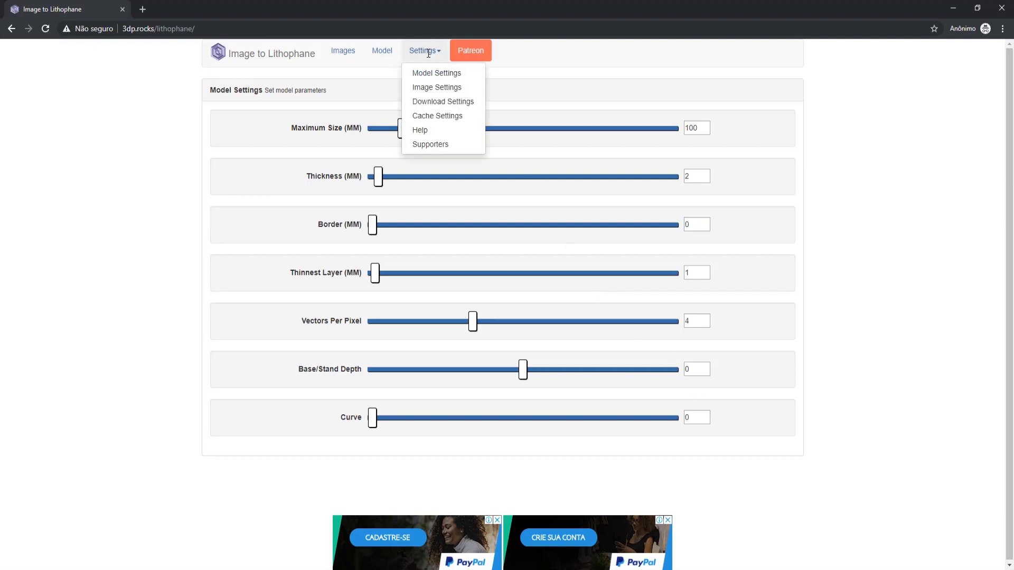
left_click(438, 87)
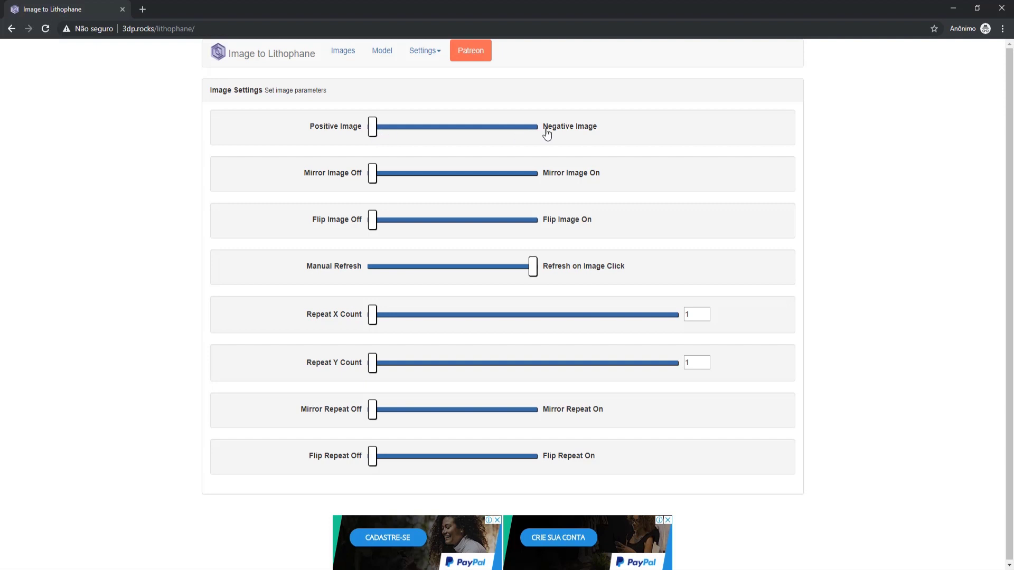
left_click(576, 133)
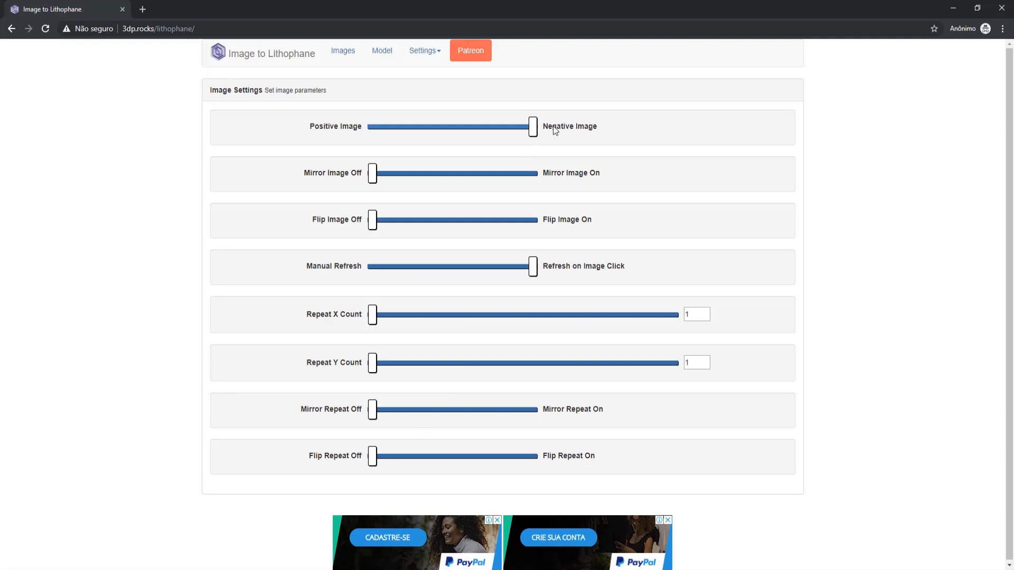
left_click(370, 130)
Generate the 100 mm lithophane with the Outer Curve shape
left_click(381, 50)
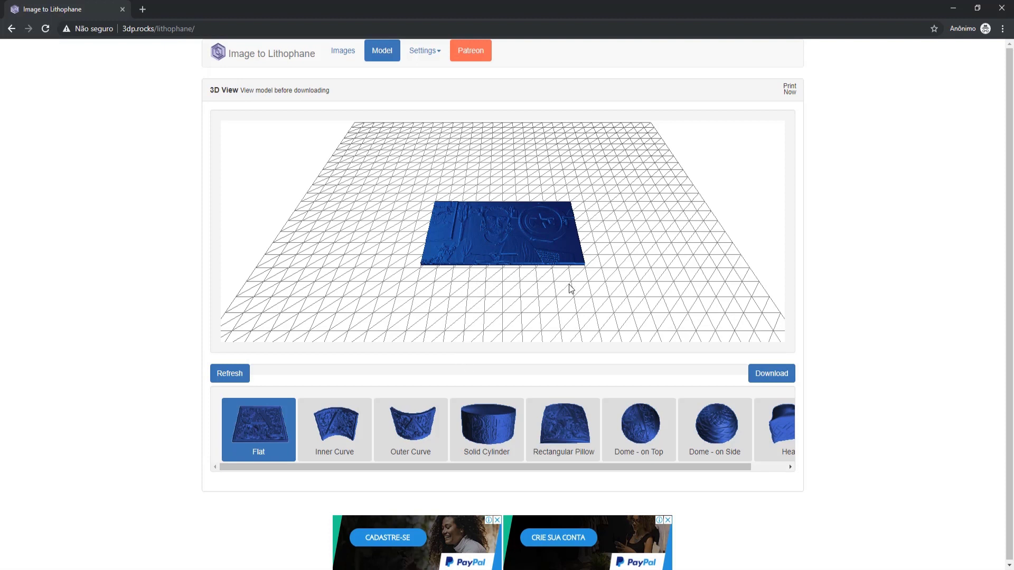
left_click(420, 434)
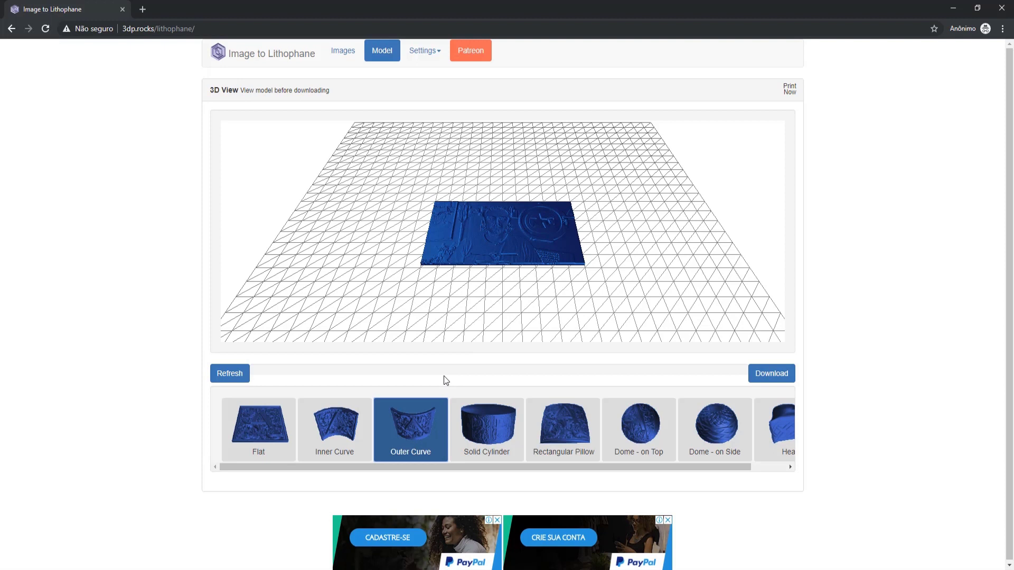
left_click(236, 374)
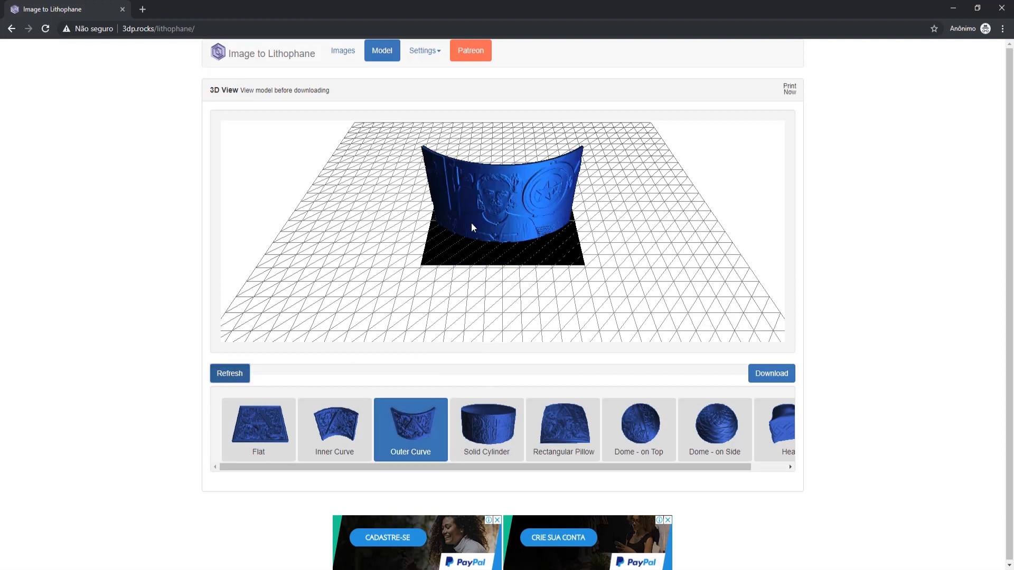
Set the model's curve to 360 and regenerate the Outer Curve lithophane
left_click(428, 55)
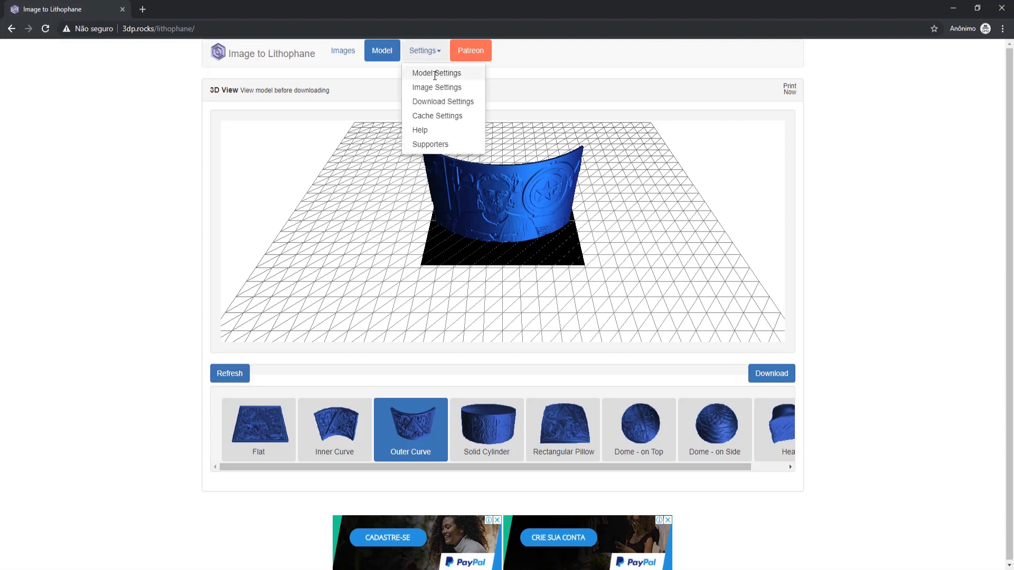
left_click(436, 74)
left_click(690, 418)
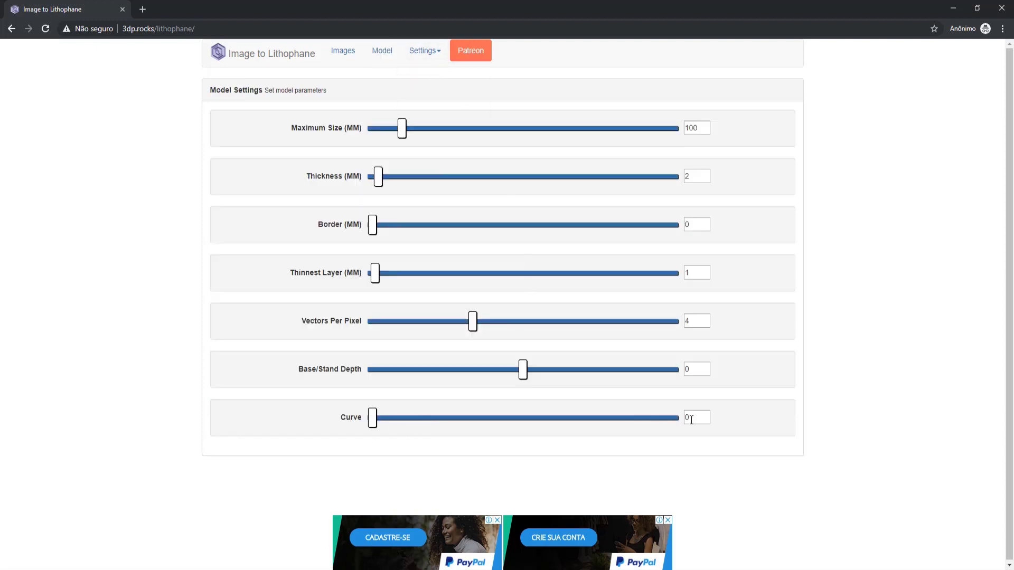
key("BackSpace")
type("360")
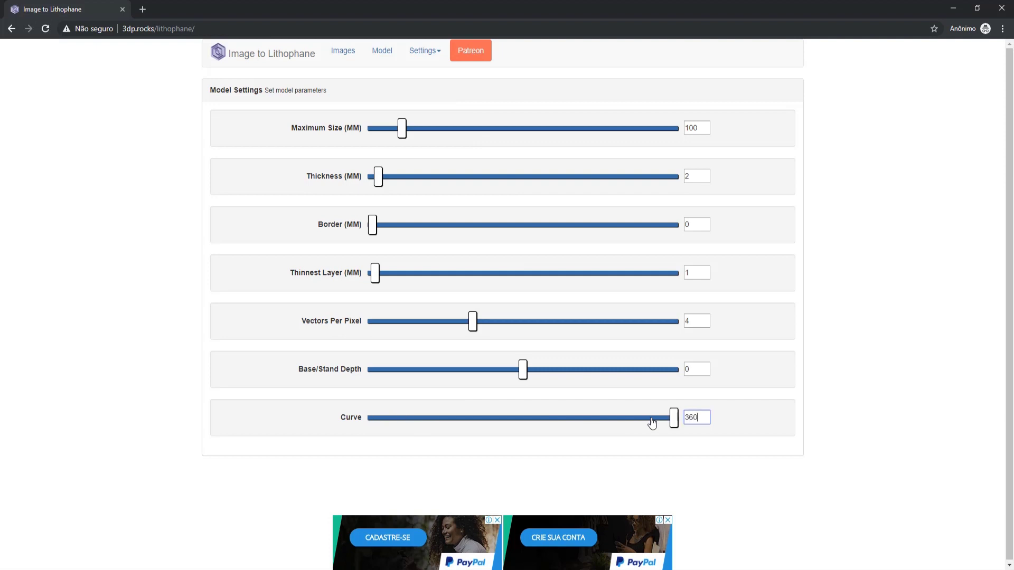
left_click(382, 51)
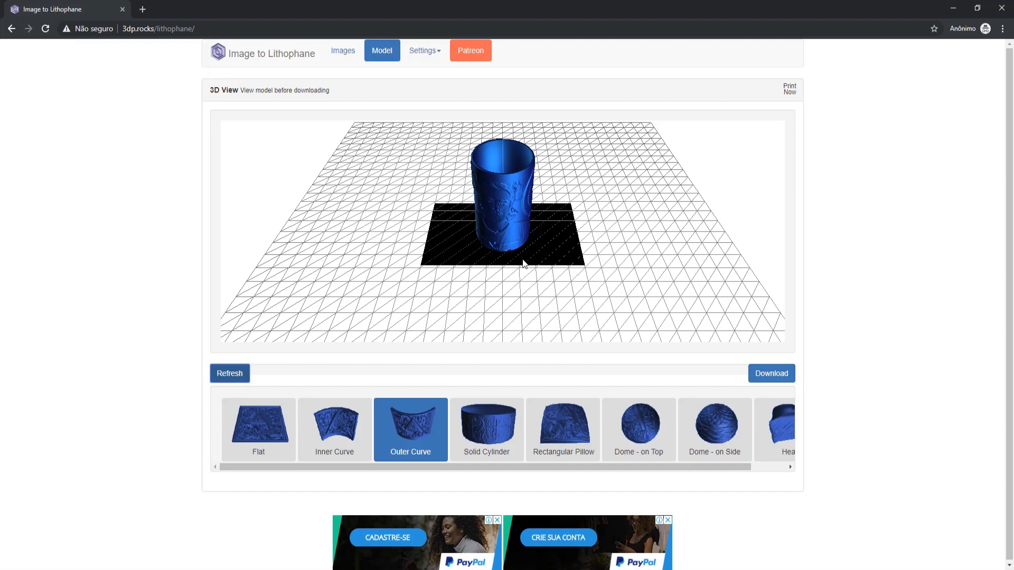
Inspect the closed cylindrical lithophane from its front and its seam side
left_click_drag(518, 299, 549, 336)
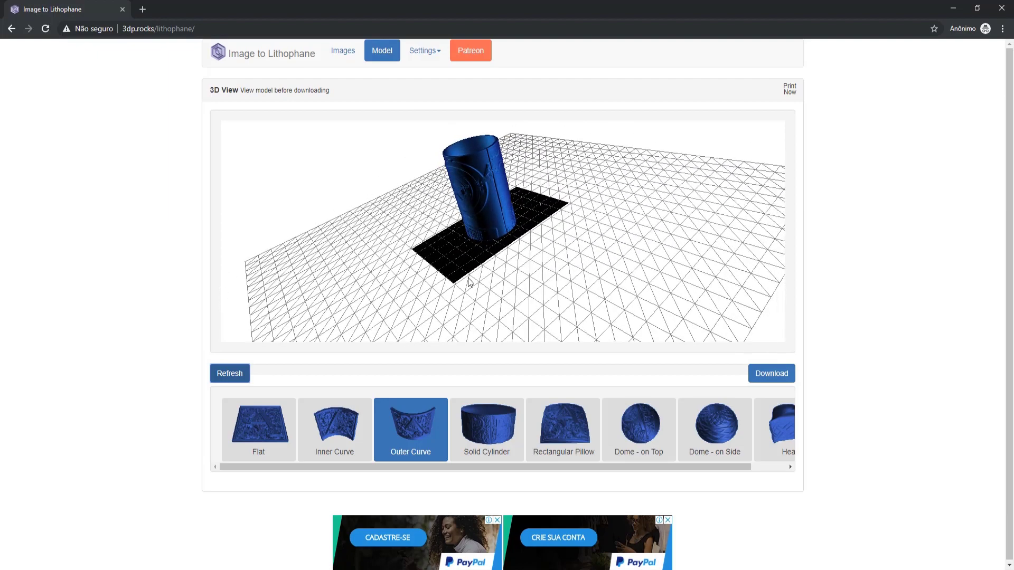
left_click_drag(437, 301, 578, 191)
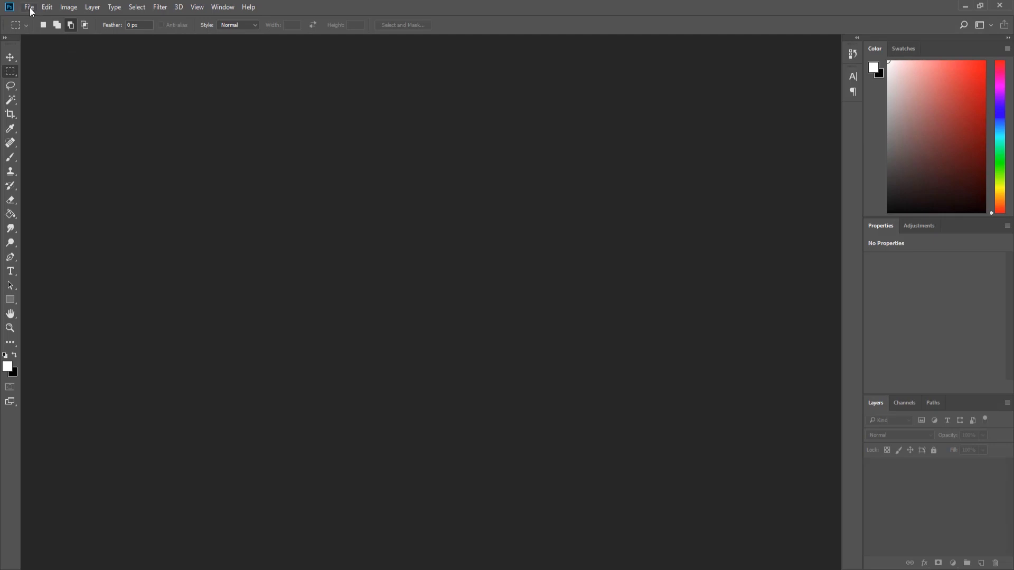
In Photoshop, create a new white document 4000 pixels wide and 1335 pixels high
left_click(30, 8)
left_click(39, 20)
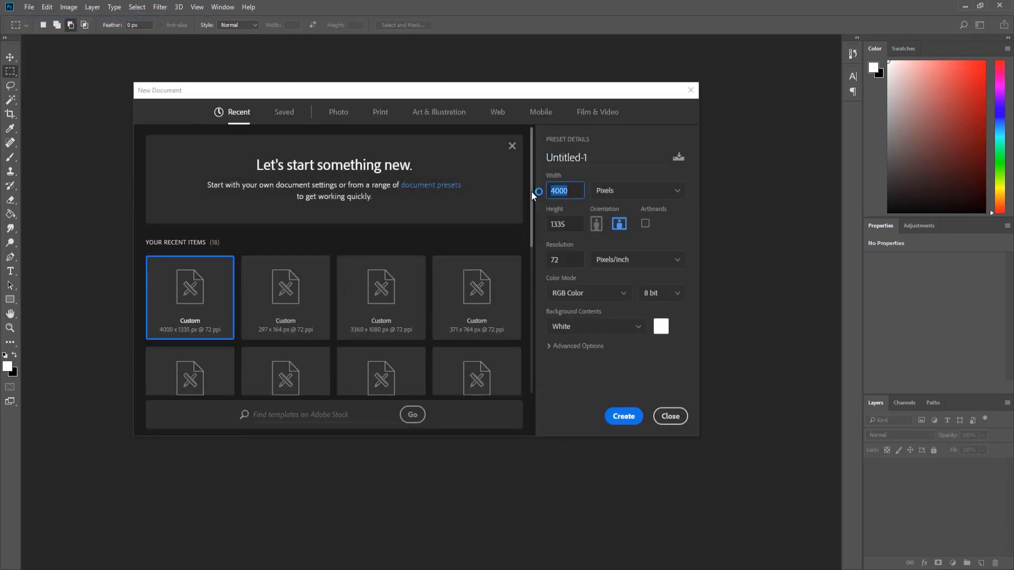
left_click(552, 224)
double_click(552, 224)
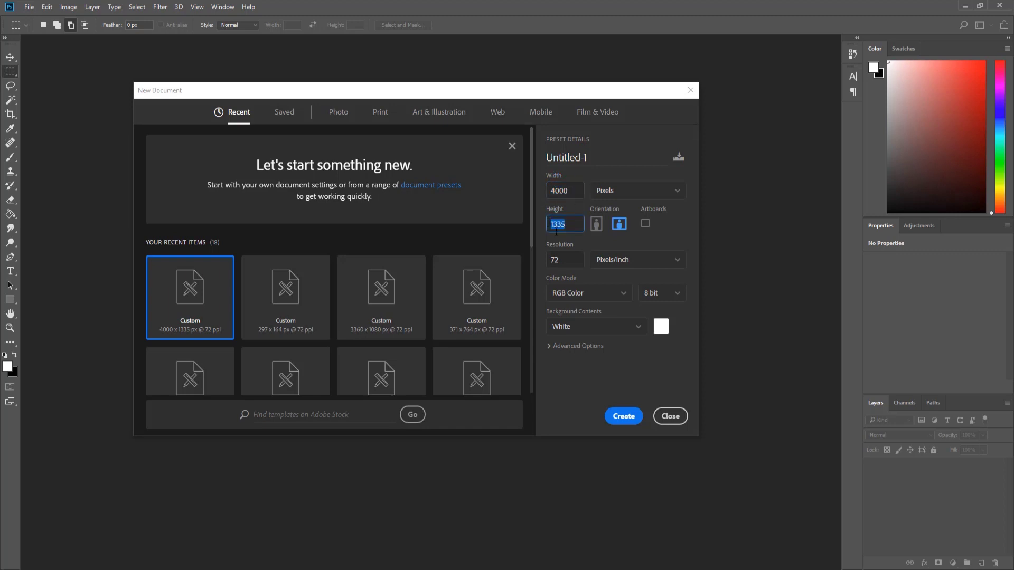
left_click(623, 418)
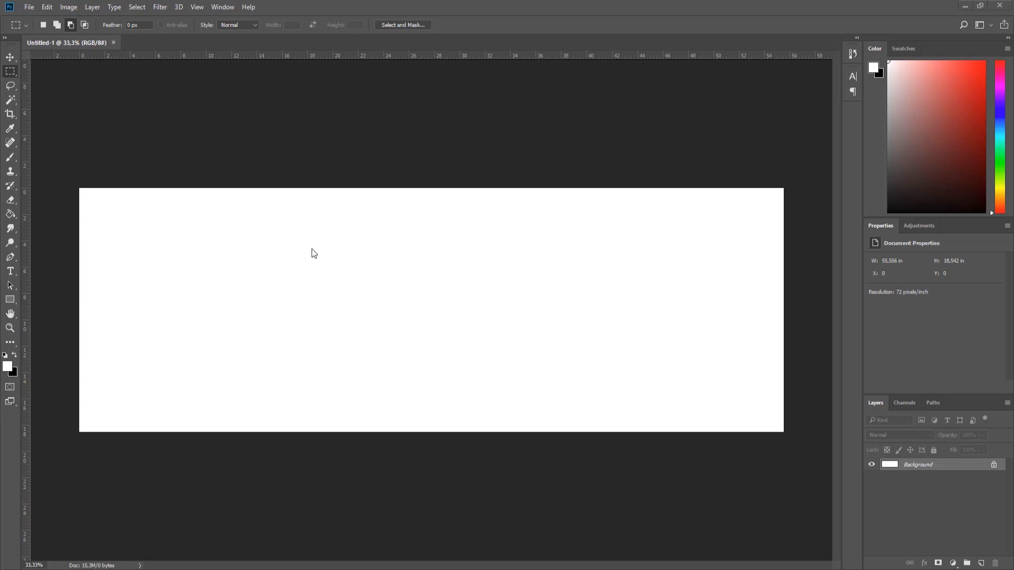
Paste the portrait photo, align it with the canvas's left edge and scale it to fill the full canvas height
key("ctrl+v")
left_click(10, 56)
left_click_drag(405, 304, 224, 283)
key("ctrl+t")
left_click_drag(417, 386, 486, 442)
key("Return")
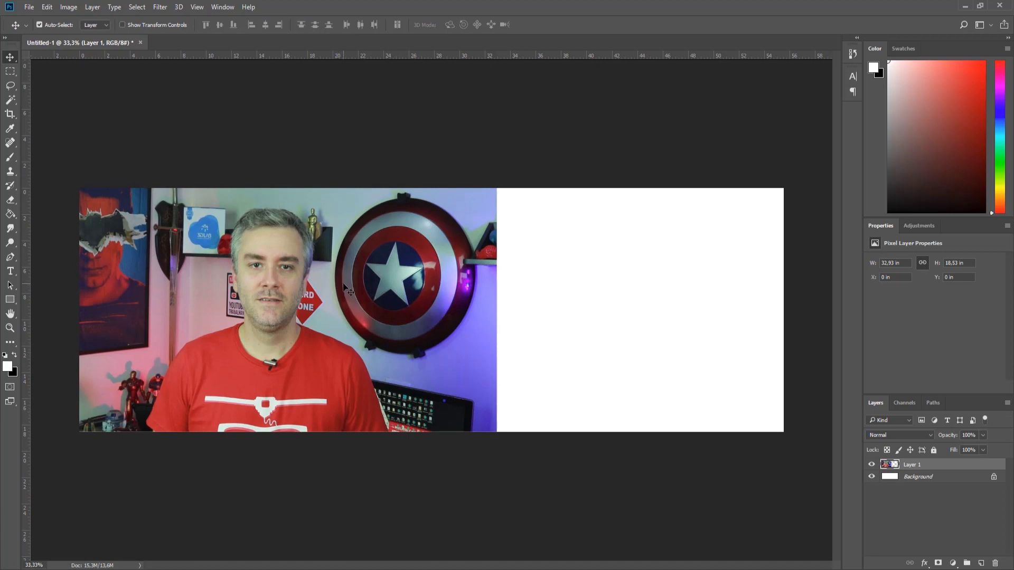
Try the photo at the canvas's centre and left edge, finishing with it moved back towards the centre
left_click_drag(338, 290, 480, 286)
left_click(557, 274)
left_click_drag(556, 275, 556, 273)
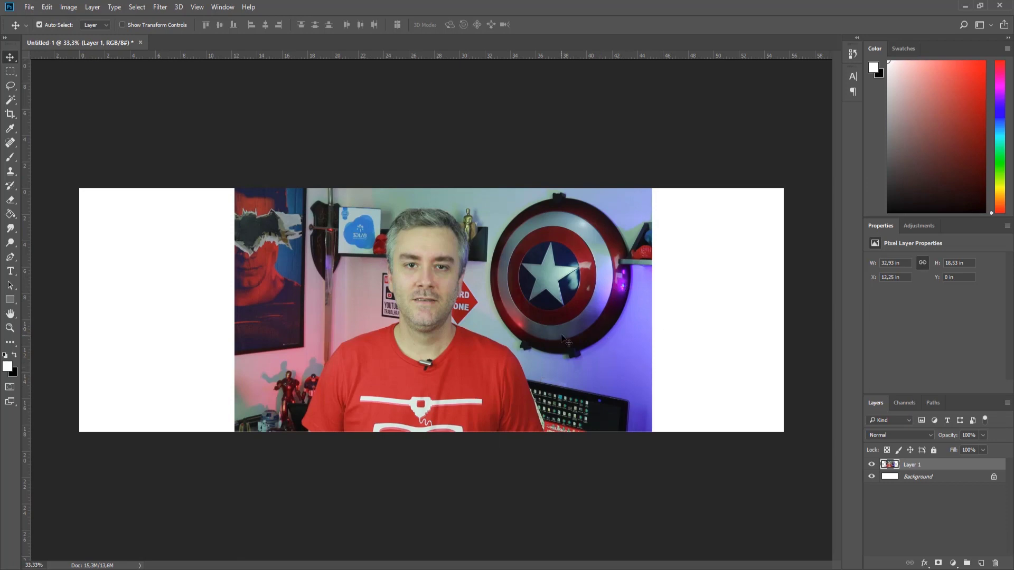
left_click_drag(533, 330, 398, 328)
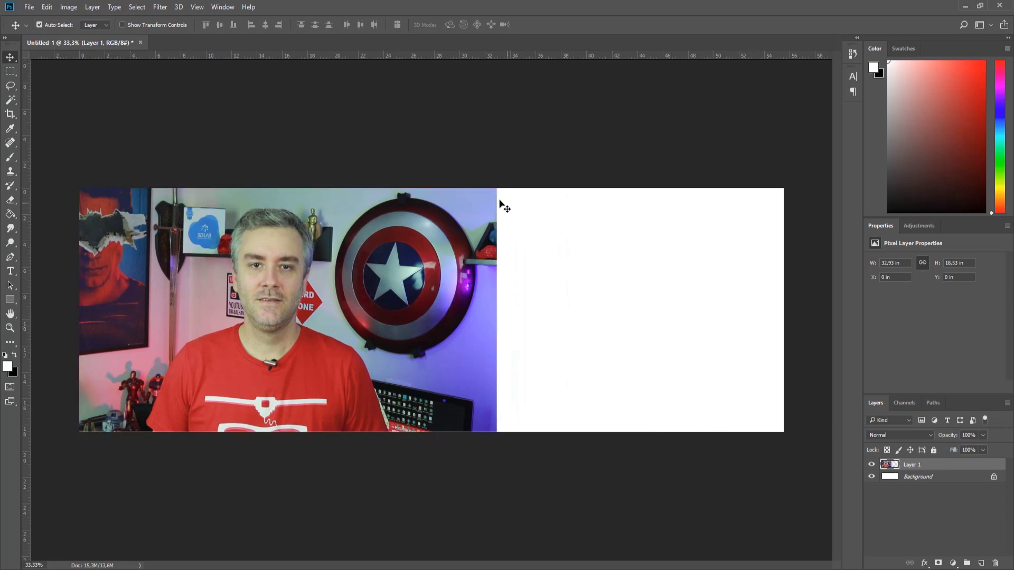
left_click_drag(368, 318, 511, 317)
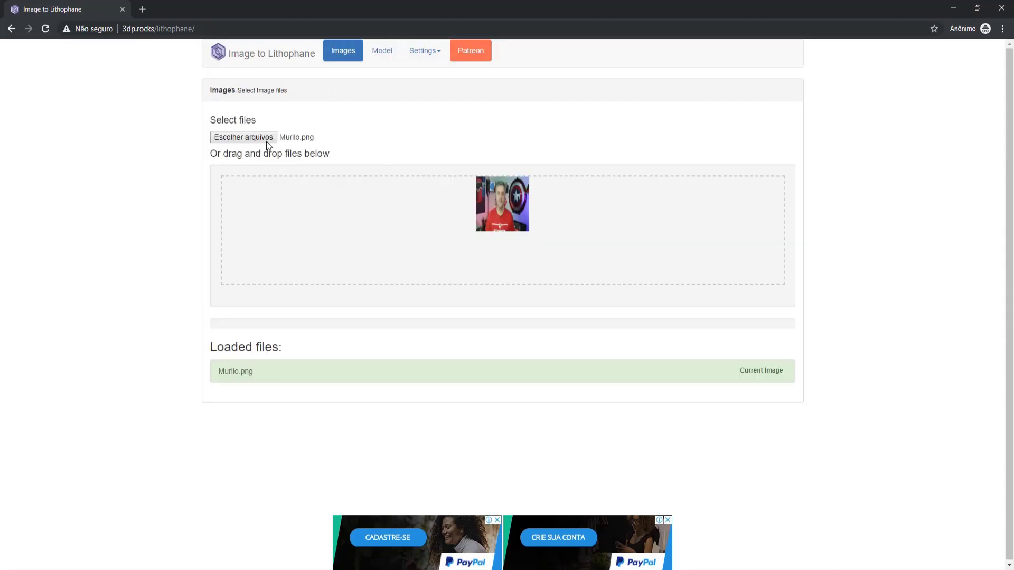
On the Image to Lithophane page, load litophane.png, generate its Outer Curve model and inspect the cylinder all around
left_click(266, 141)
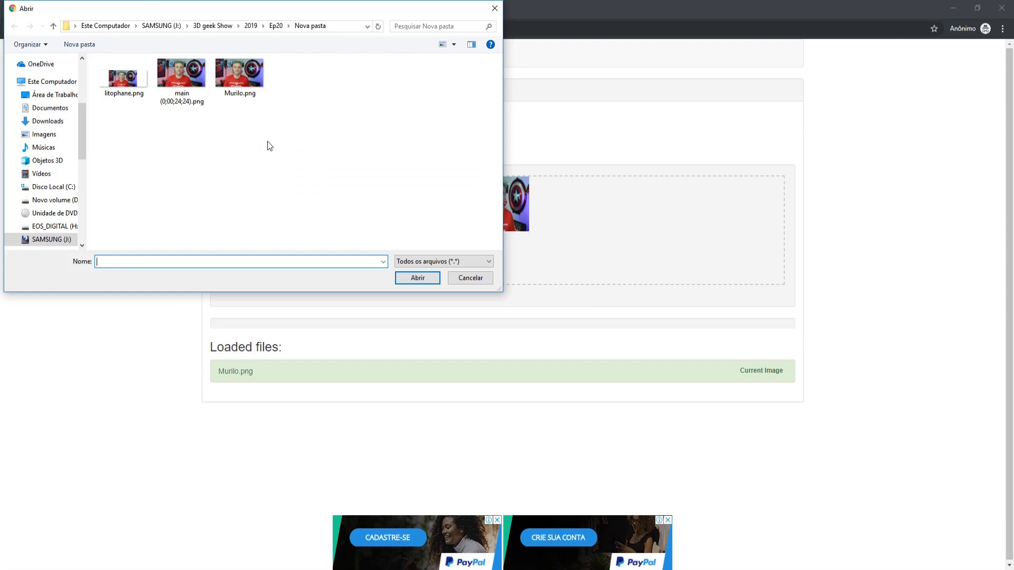
double_click(127, 99)
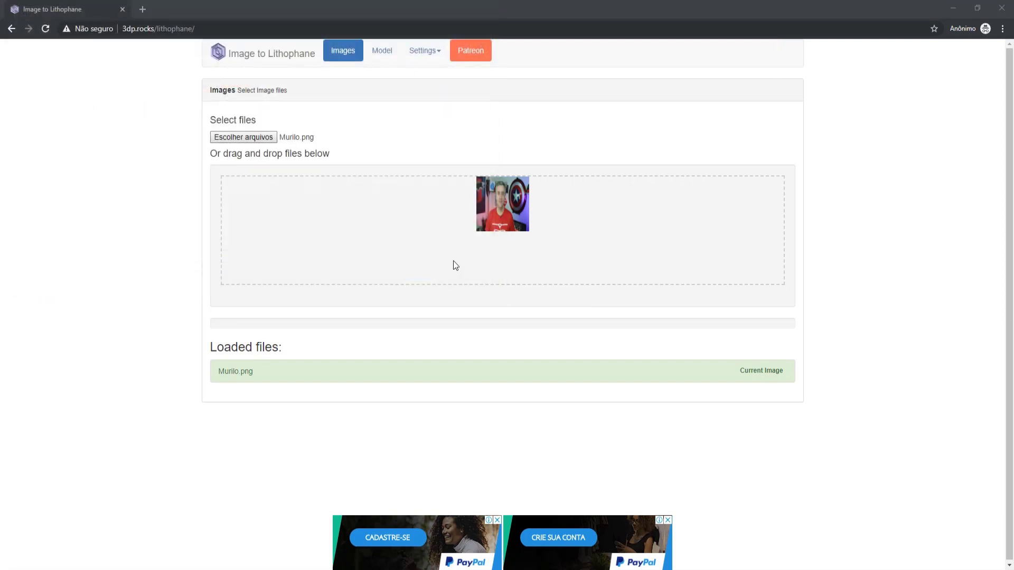
left_click_drag(406, 304, 528, 253)
scroll(516, 233, "up", 5)
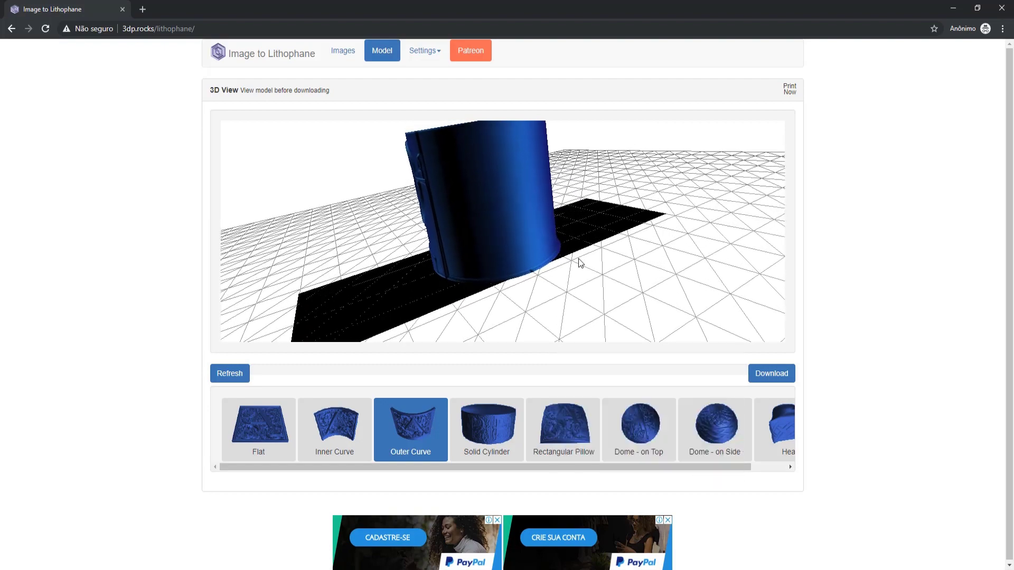
scroll(576, 265, "down", 3)
left_click_drag(573, 267, 452, 270)
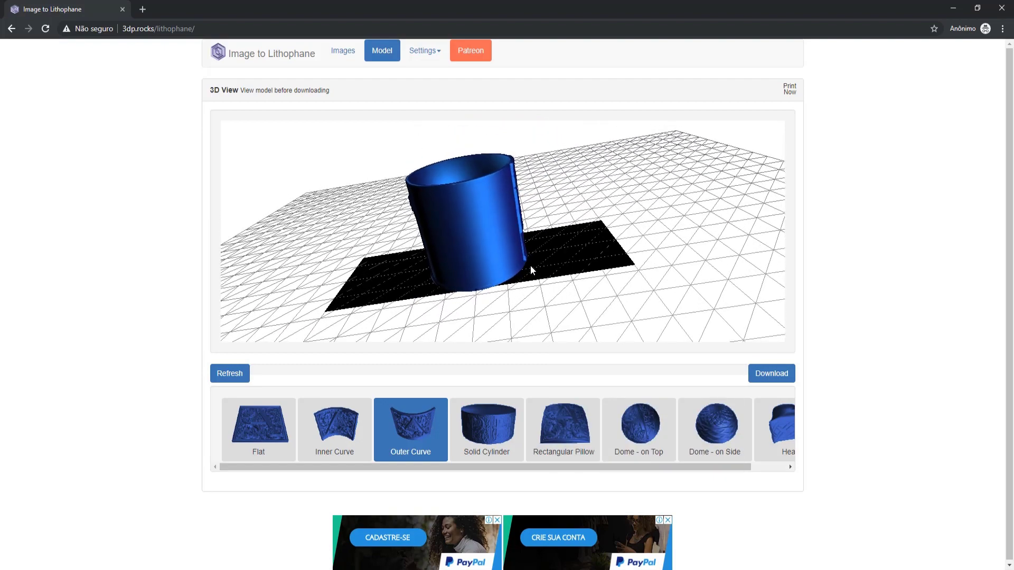
left_click_drag(446, 314, 546, 269)
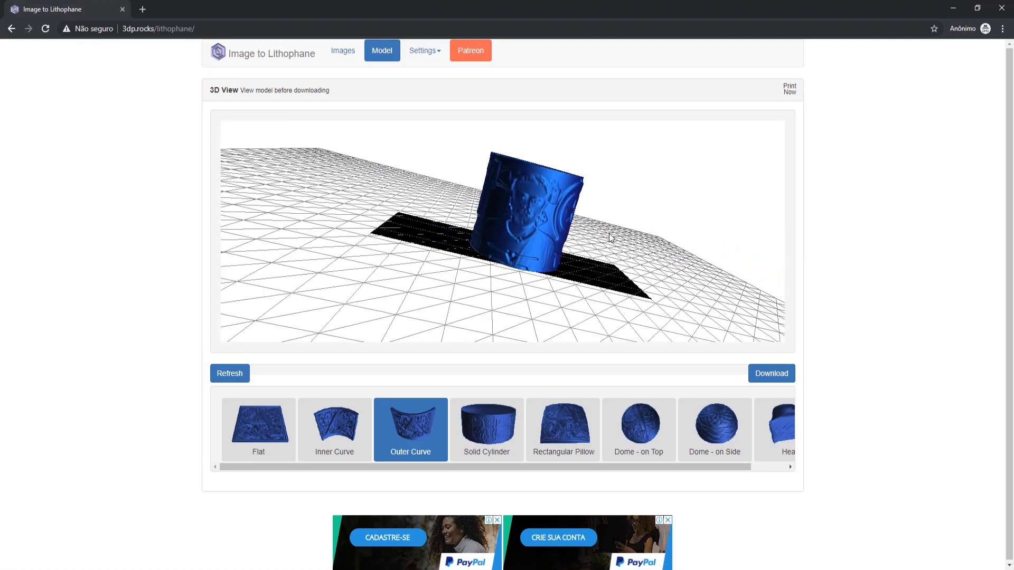
left_click_drag(625, 245, 518, 310)
Set the model's maximum size to 400 mm and regenerate the Outer Curve lithophane
left_click(424, 51)
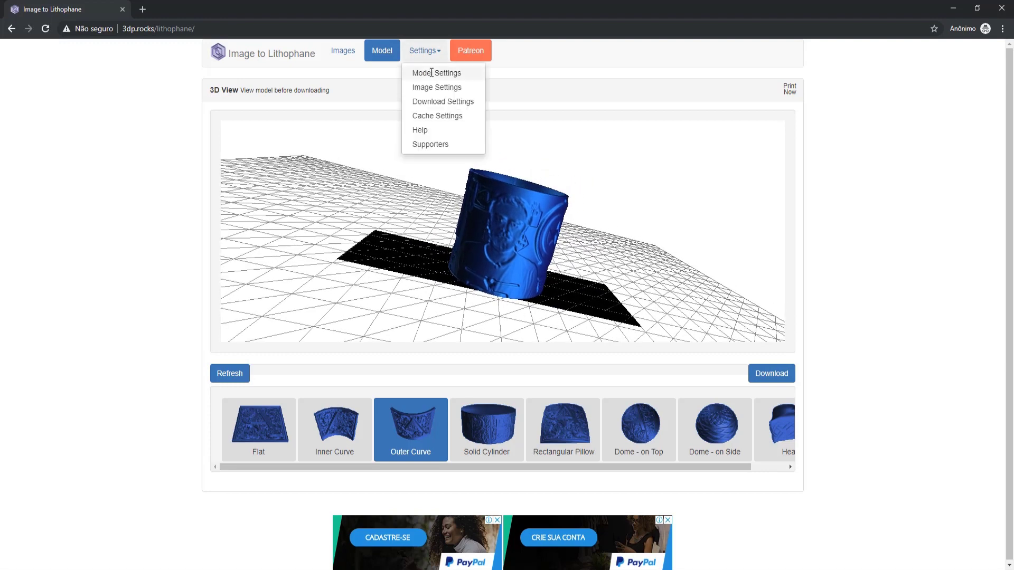
left_click(434, 70)
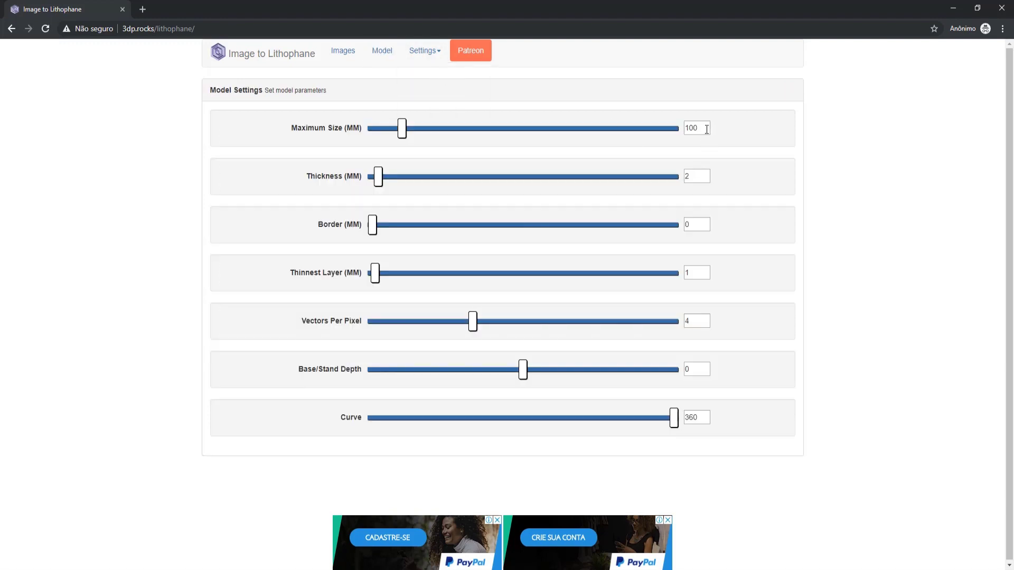
key("Tab")
type("400")
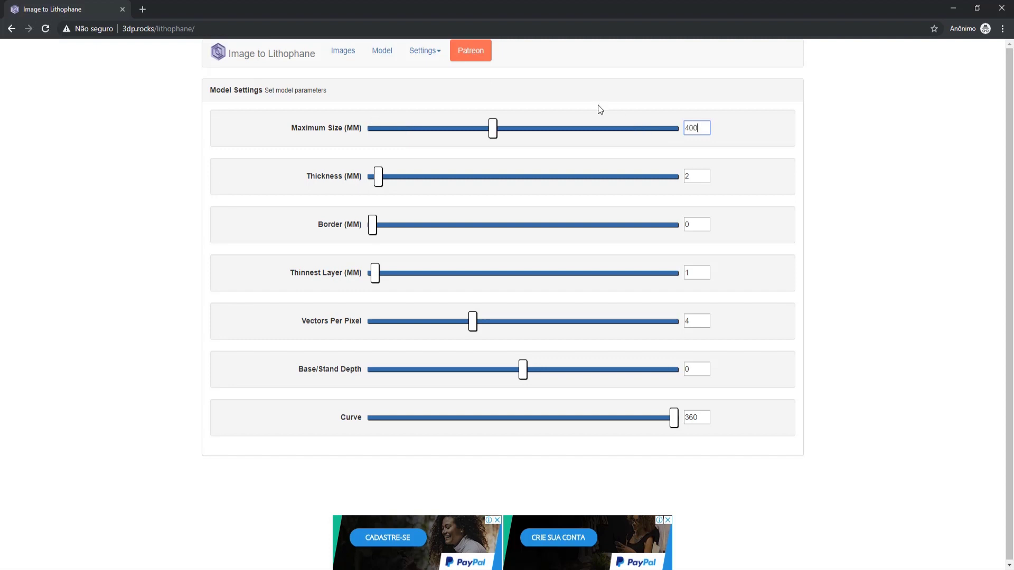
left_click(383, 53)
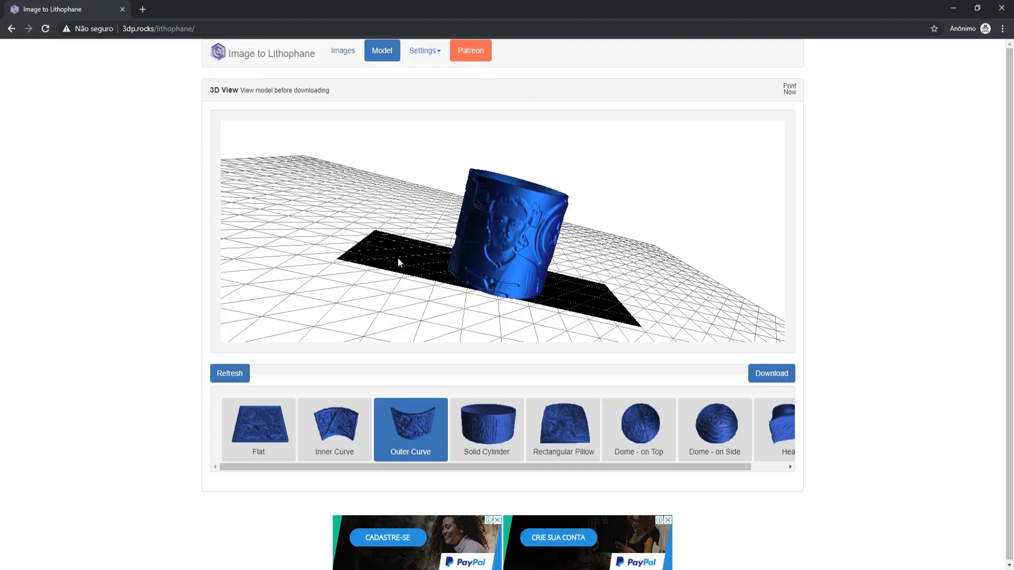
left_click(223, 377)
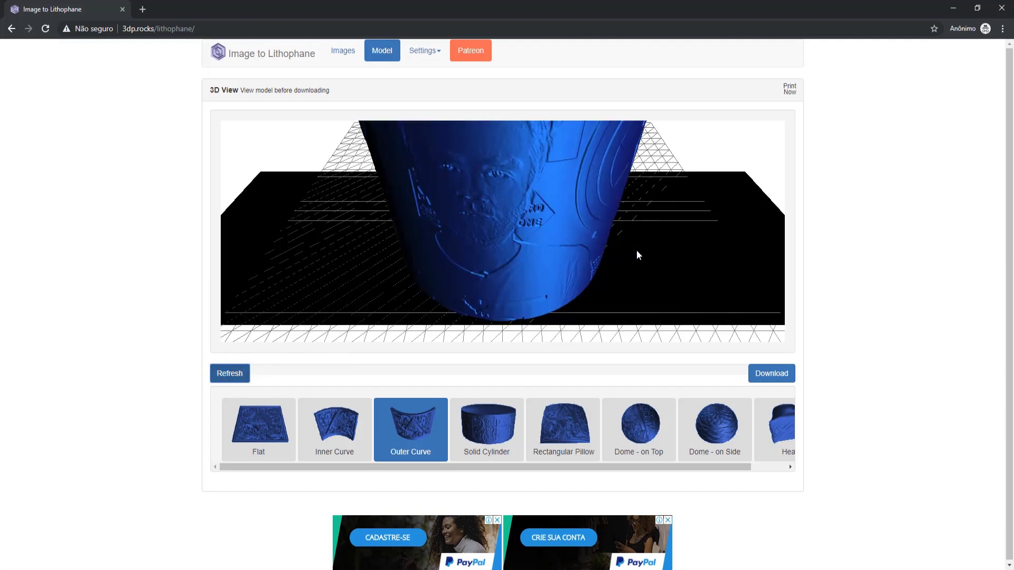
Check the enlarged cylinder in the 3D view and download the model
scroll(638, 254, "down", 3)
scroll(626, 261, "down", 5)
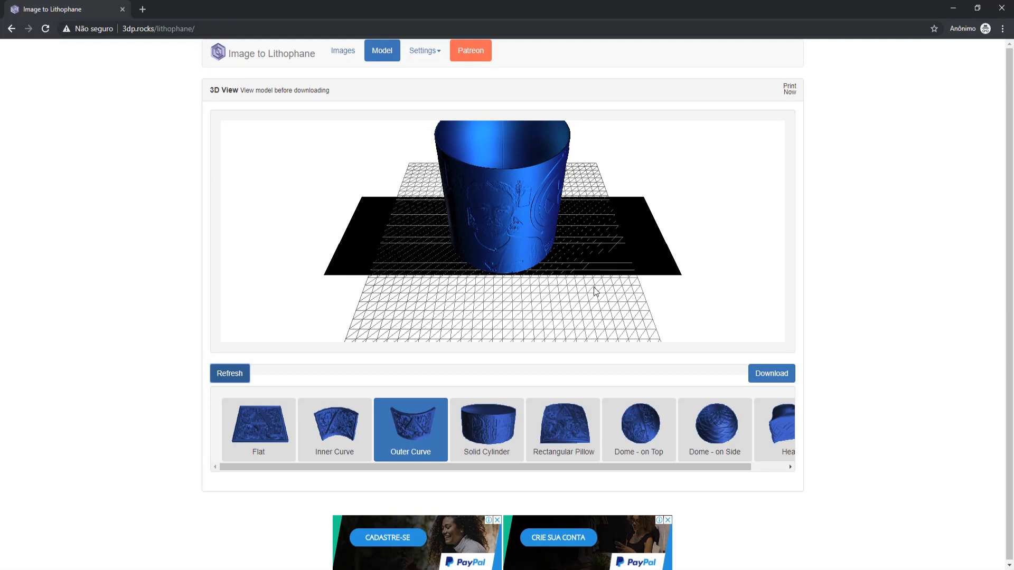
left_click_drag(592, 254, 569, 270)
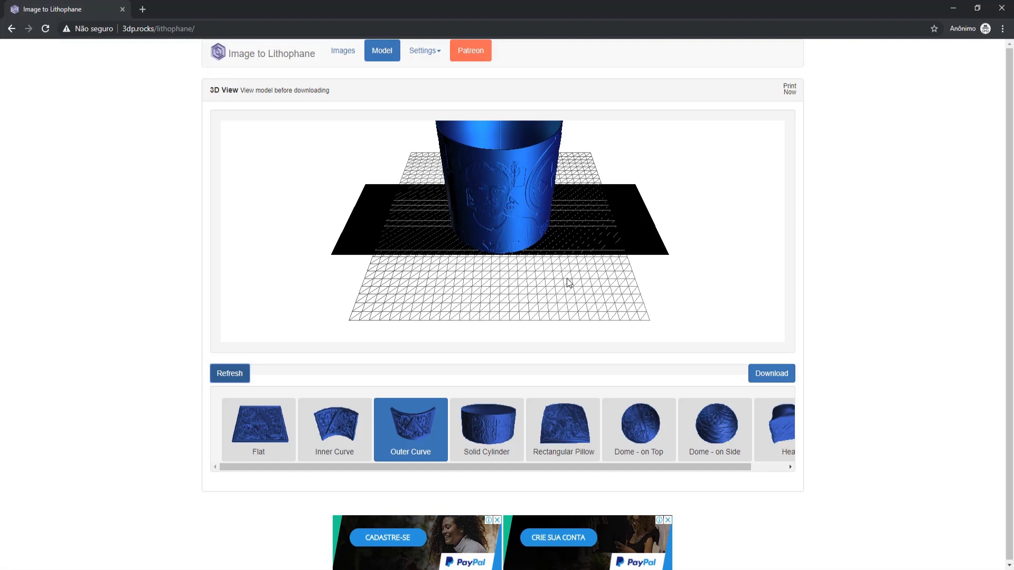
scroll(562, 274, "up", 5)
left_click(772, 373)
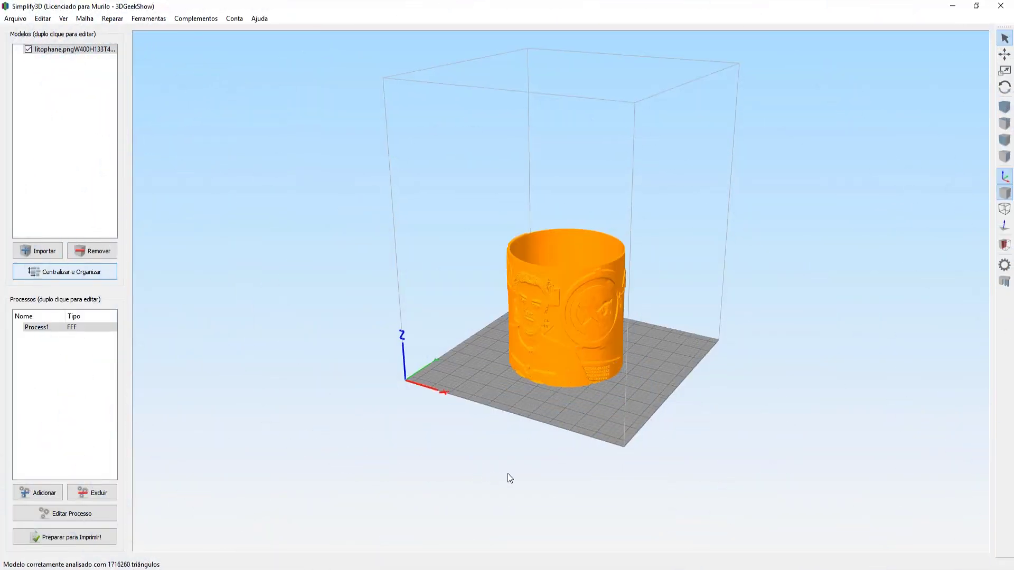
In Simplify3D, examine the portrait and shield relief on the imported cylinder from several sides
left_click_drag(553, 478, 561, 443)
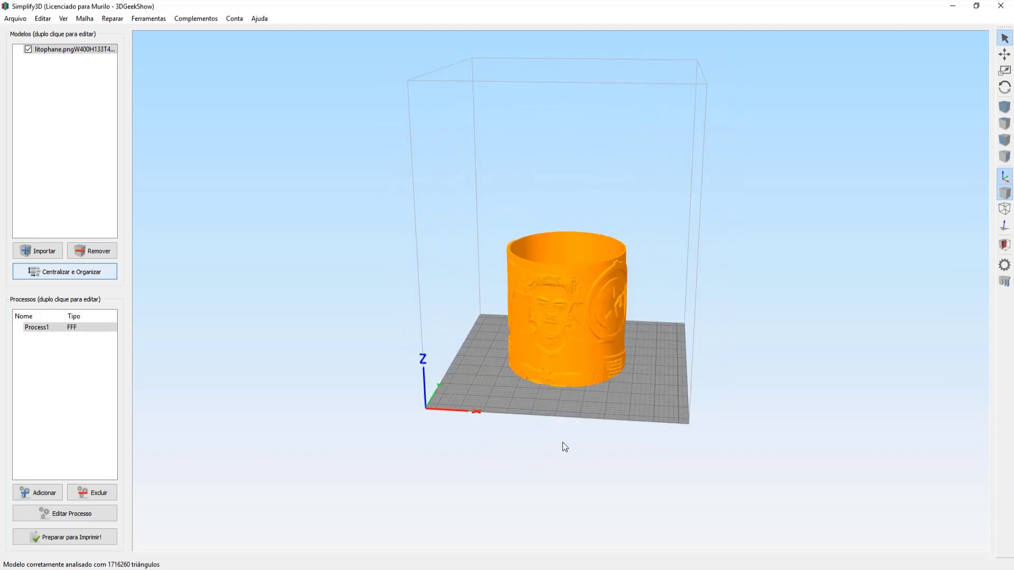
scroll(563, 445, "up", 5)
scroll(564, 442, "up", 2)
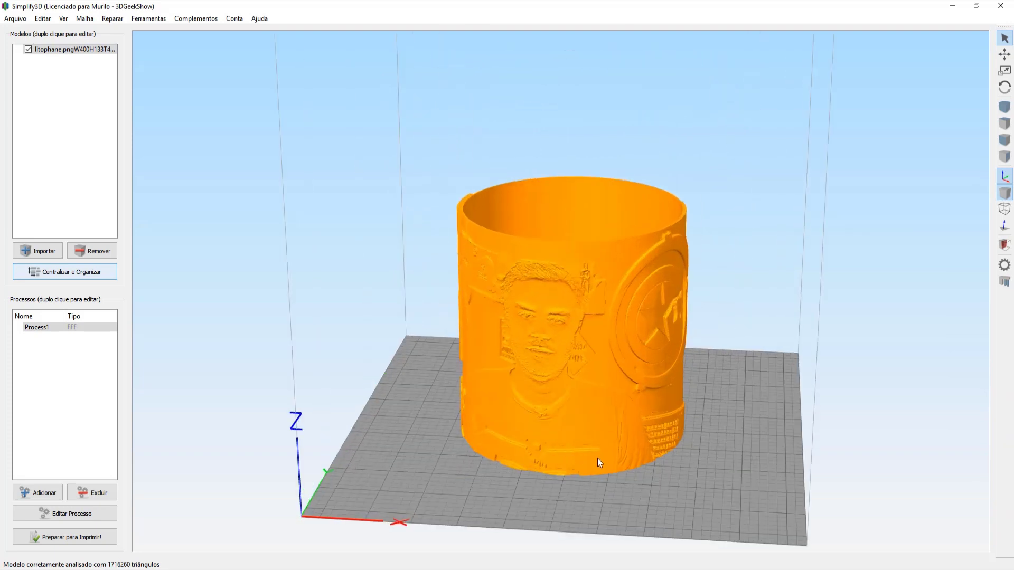
left_click_drag(688, 473, 630, 253)
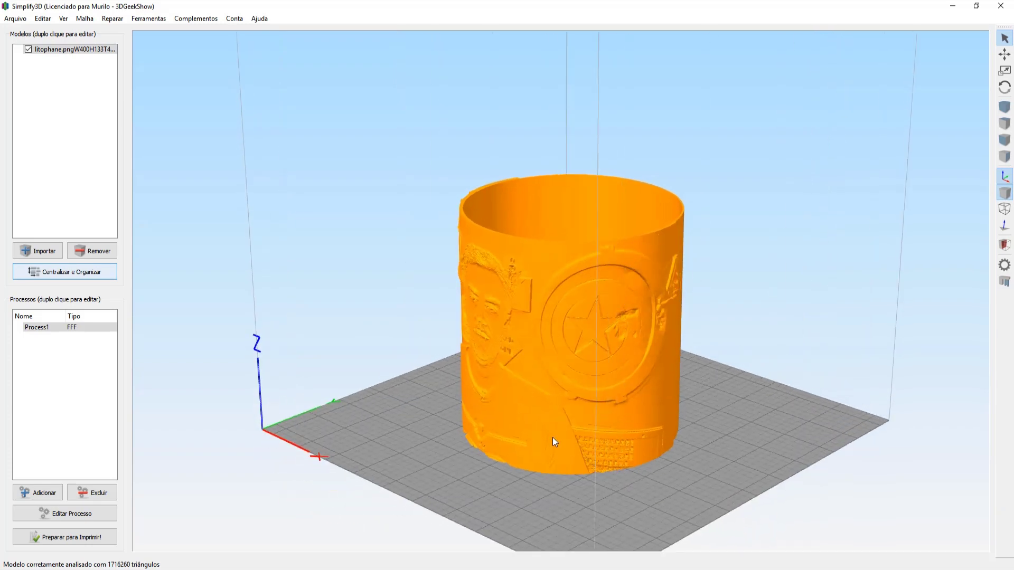
left_click_drag(634, 477, 792, 474)
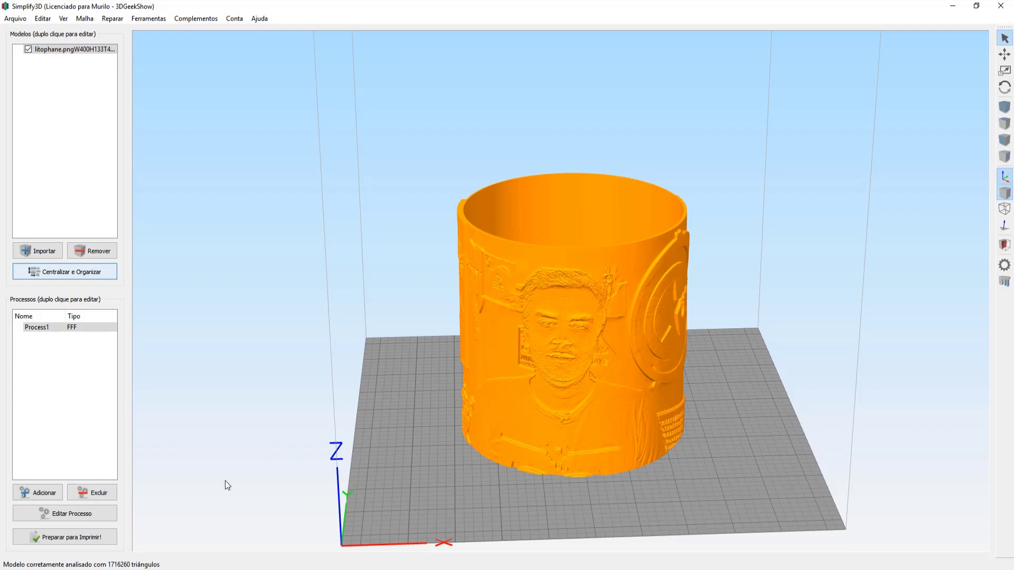
Open the settings of Process1 and review the layer height
left_click(99, 513)
left_click(315, 250)
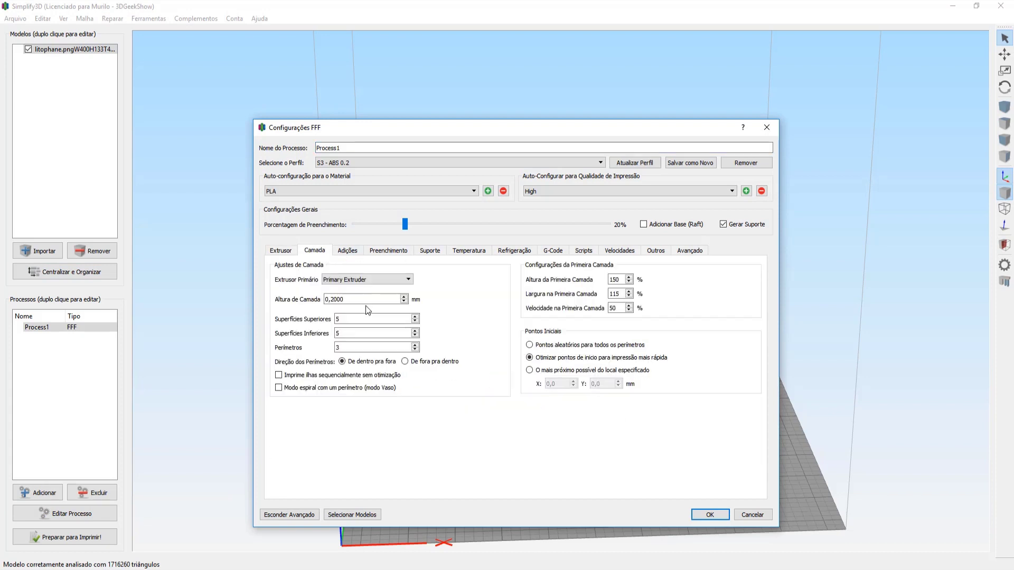
left_click(333, 298)
left_click_drag(311, 300, 311, 300)
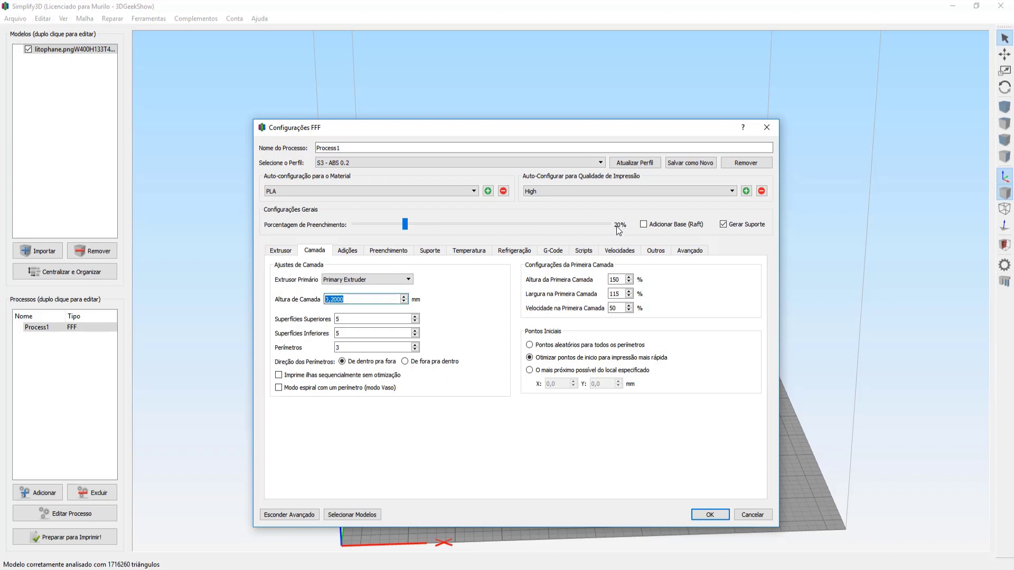
Turn the skirt into a brim with 10 outlines and 0 mm separation from the part
left_click(353, 252)
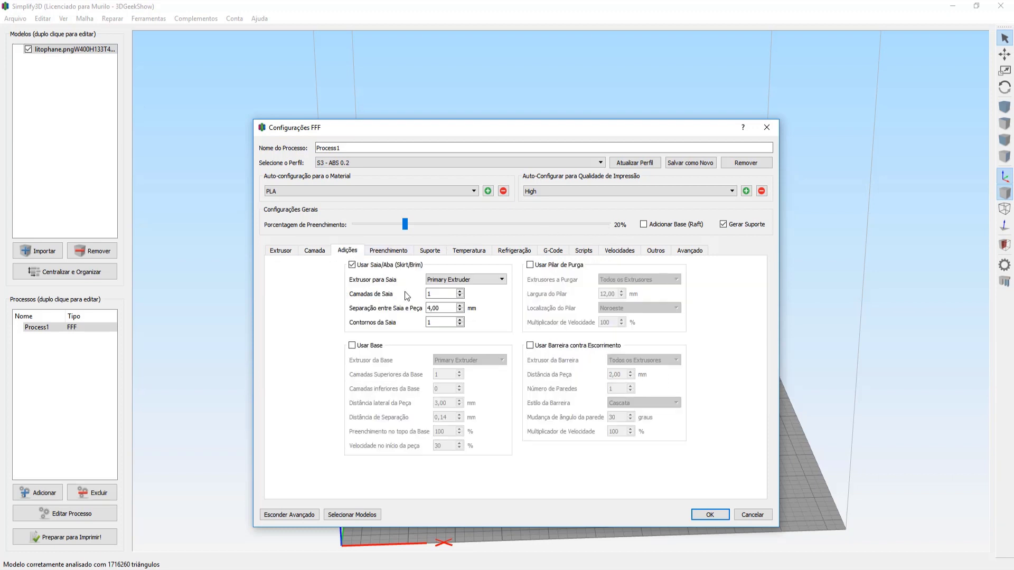
left_click(442, 320)
type("0")
double_click(439, 309)
type("0")
left_click(708, 515)
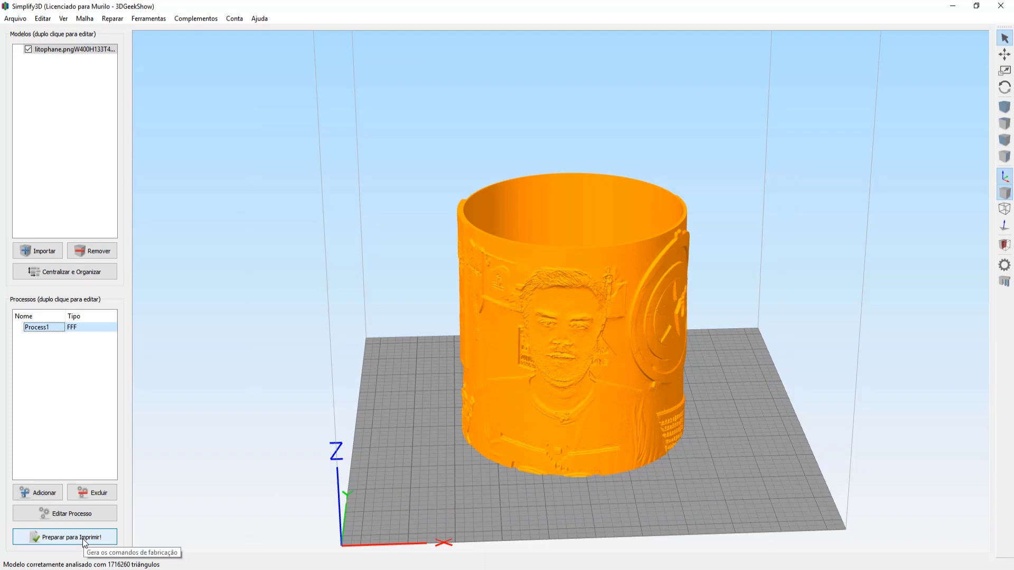
Slice the lithophane for printing and inspect the previewed cylinder and its brim
left_click(82, 537)
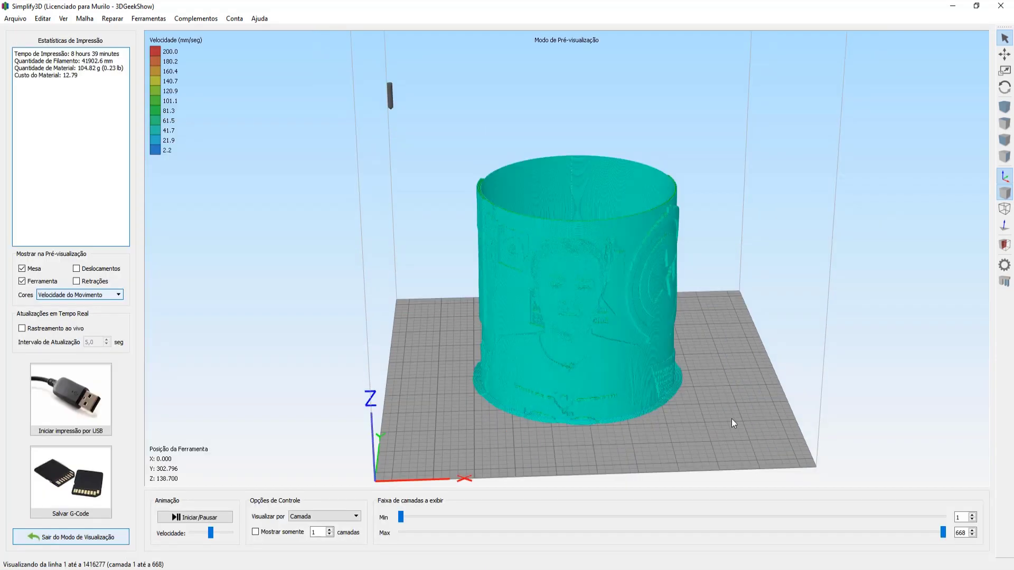
left_click_drag(731, 422, 579, 396)
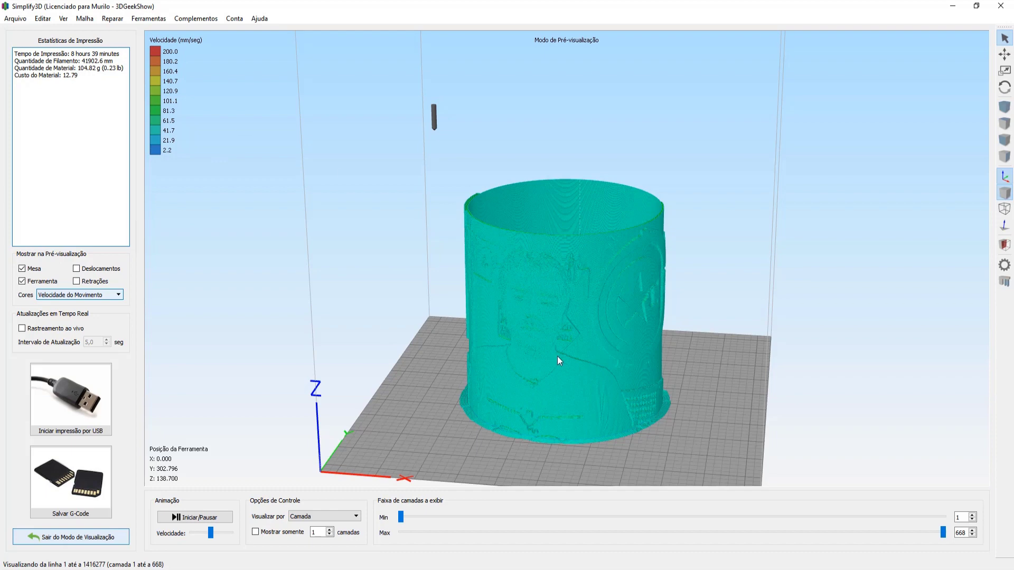
mouse_move(702, 429)
left_mouse_down()
mouse_move(718, 444)
mouse_move(594, 427)
mouse_move(567, 405)
mouse_move(716, 432)
left_mouse_up()
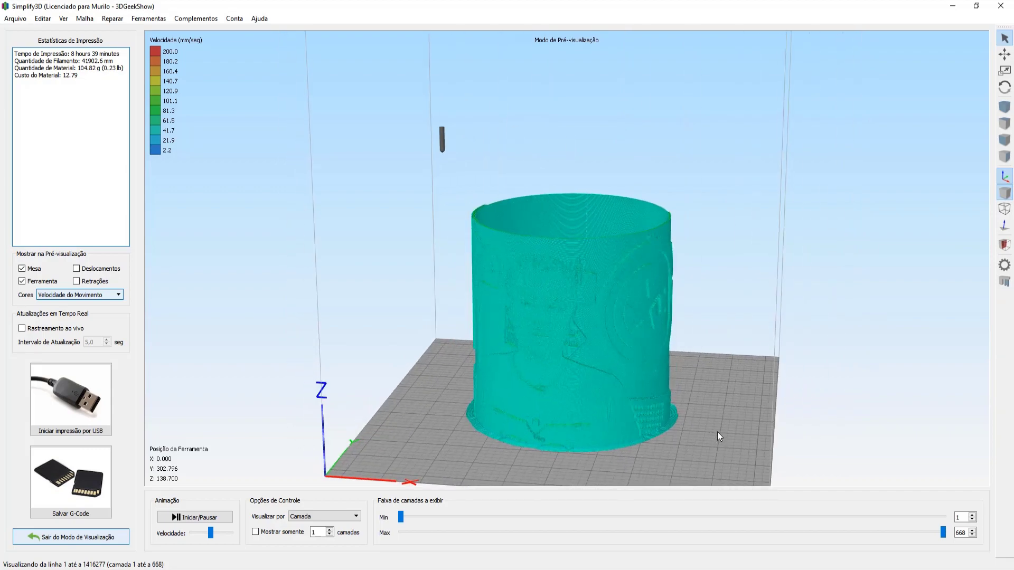